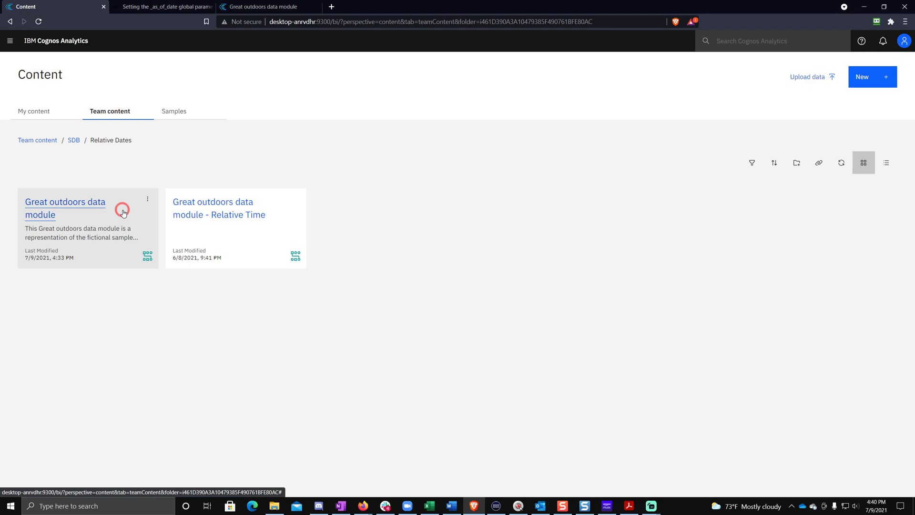
Step: Open the Great outdoors data module from Team content > SDB > Relative Dates
left_click(82, 200)
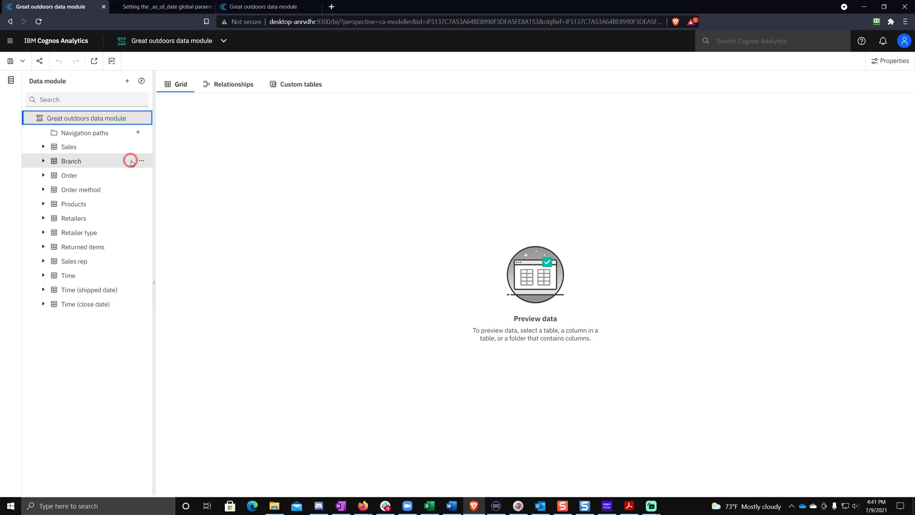
Step: Add Fiscal calendar (1) from Team content > Calendars as a new source
left_click(127, 80)
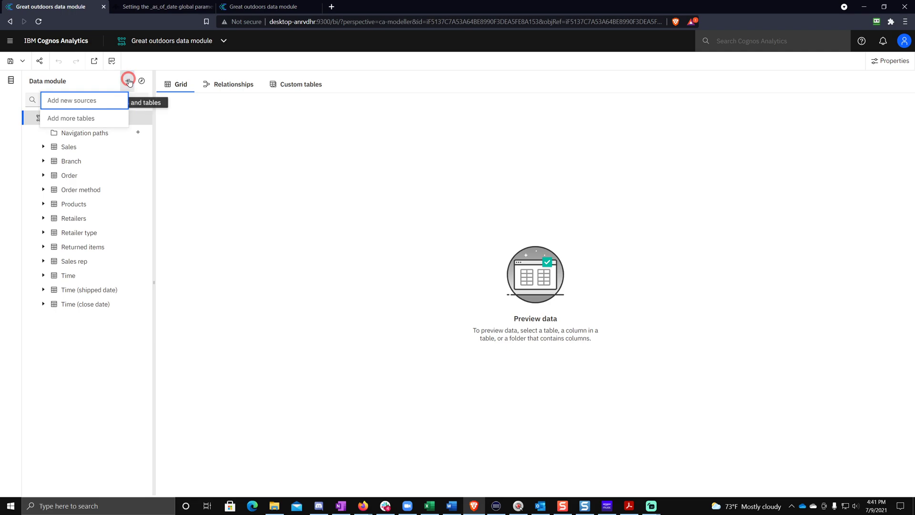
left_click(84, 101)
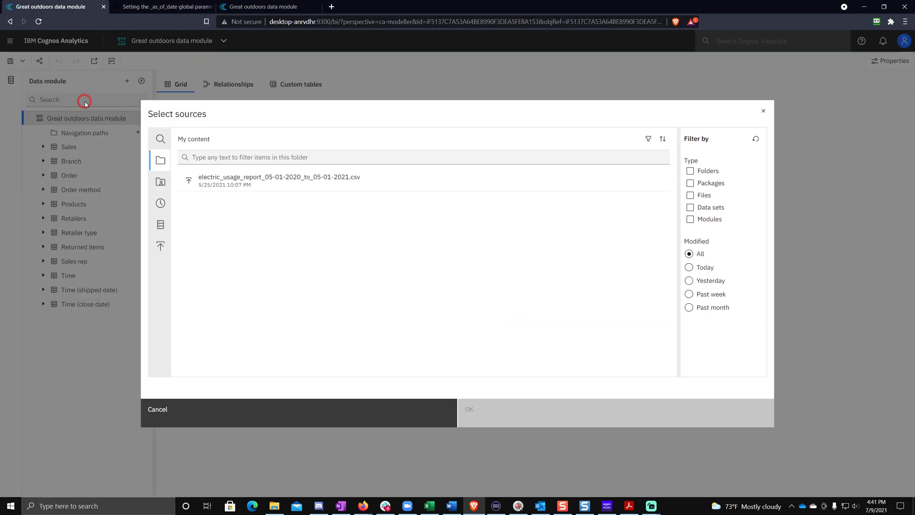
left_click(158, 185)
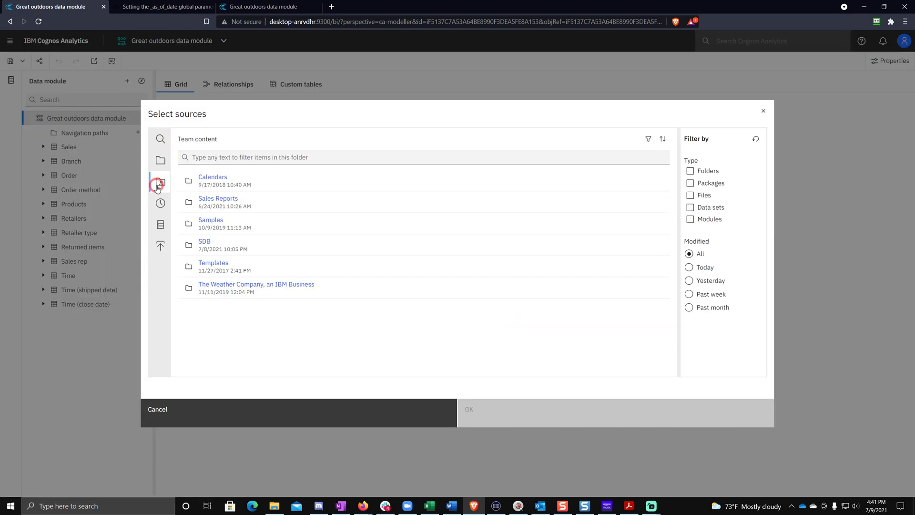
left_click(216, 178)
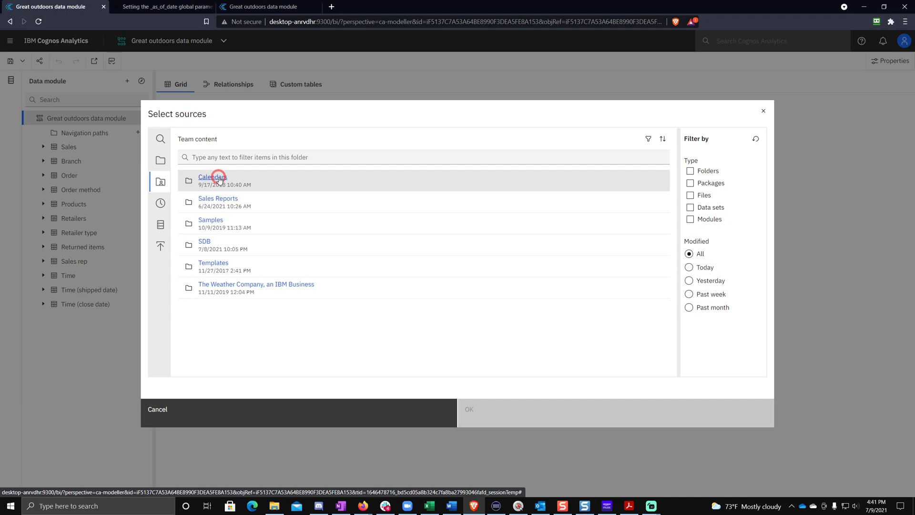
left_click(219, 179)
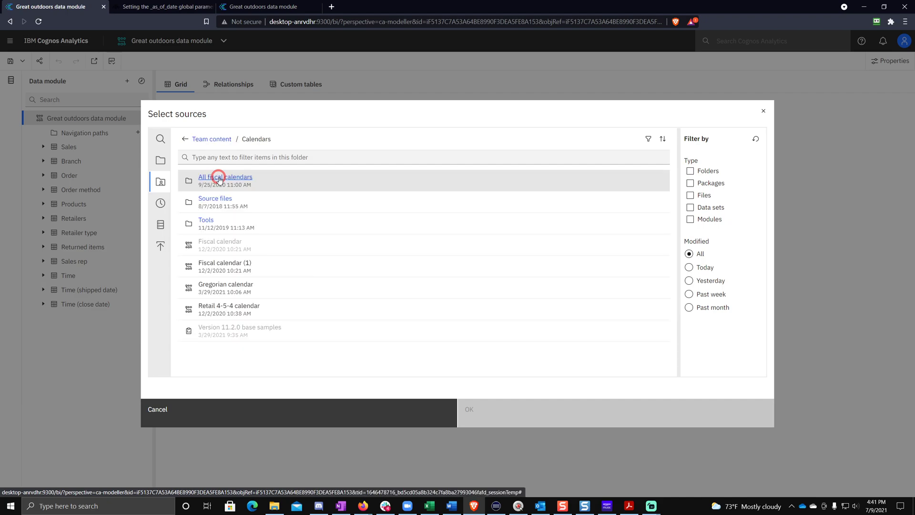
left_click(221, 264)
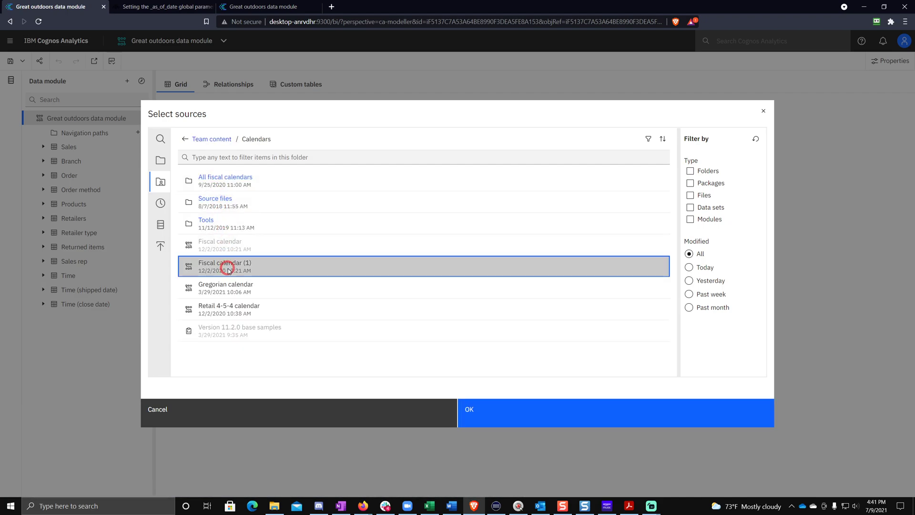
left_click(509, 413)
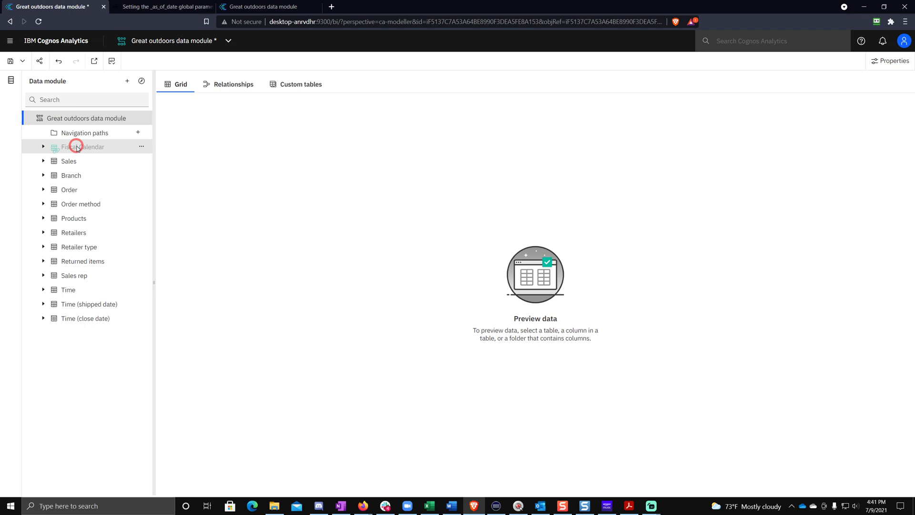
Step: Set Sales Order date's lookup reference to Fiscal Calendar and expand its relative date filters
left_click(43, 161)
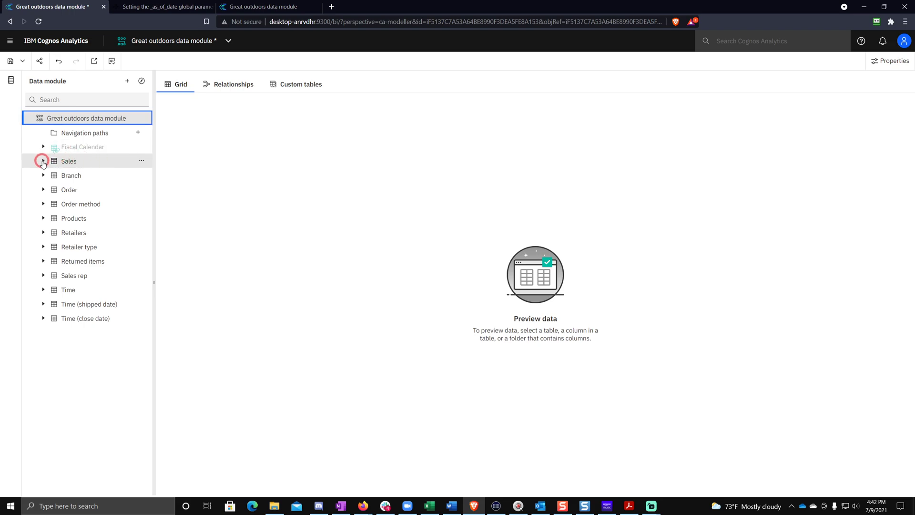
left_click(83, 233)
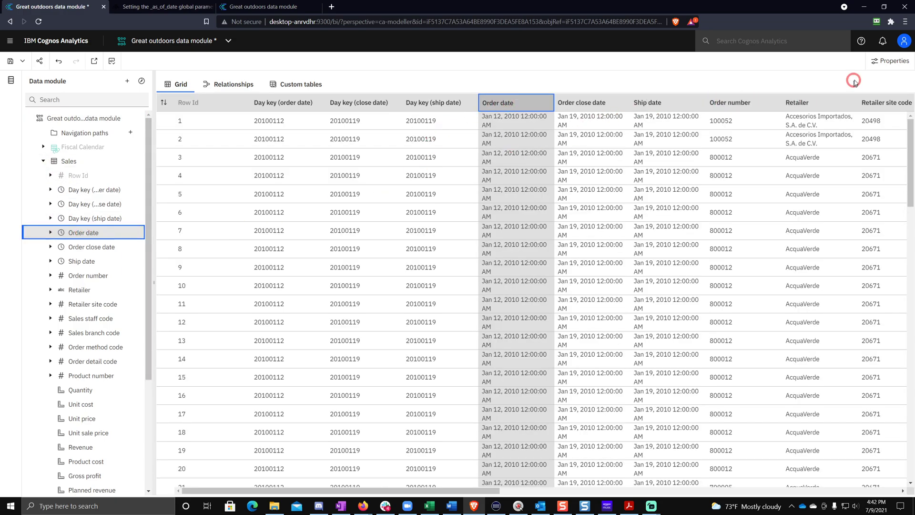
left_click(889, 61)
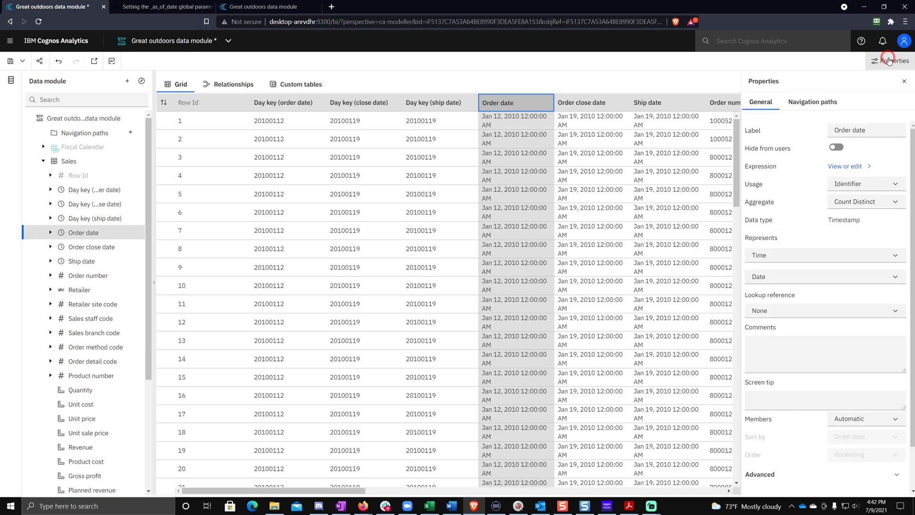
left_click(791, 310)
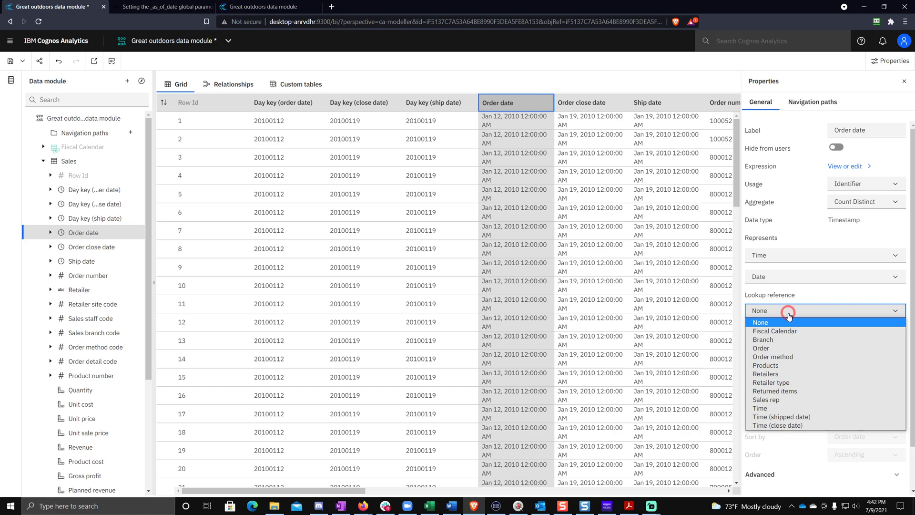
left_click(782, 331)
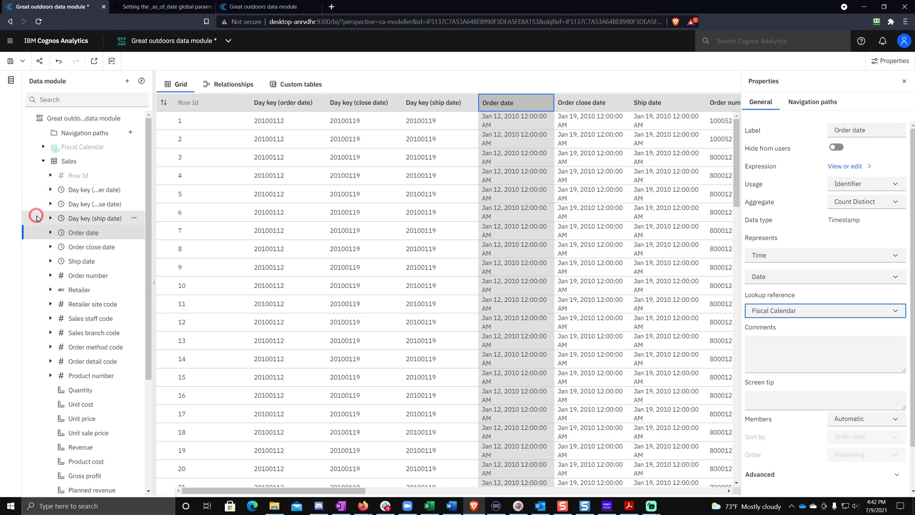
left_click(51, 232)
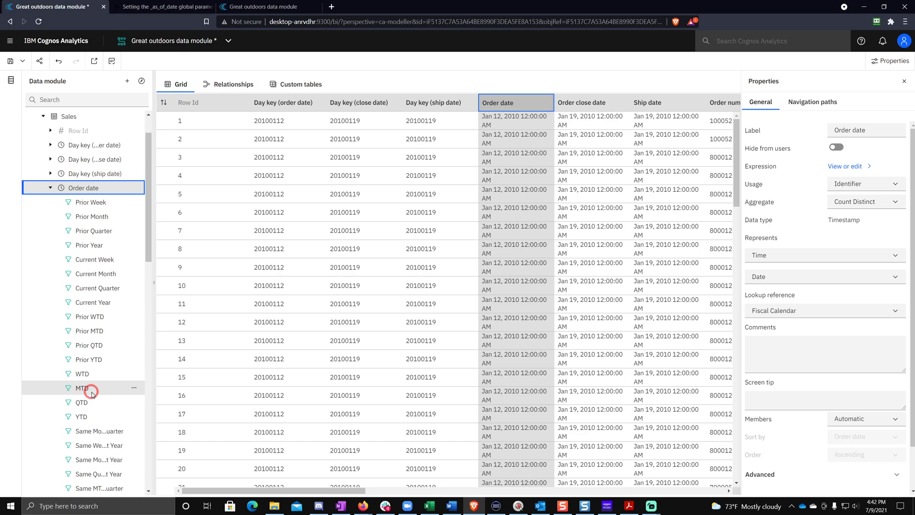
Step: Scroll through Order date's filters like Prior YTD, then collapse Order date
scroll(95, 381, "down", 1)
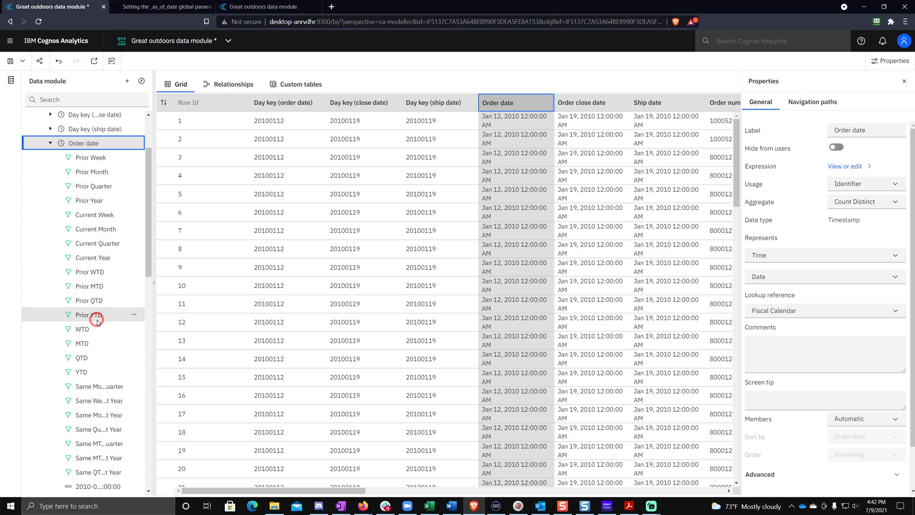
left_click(51, 143)
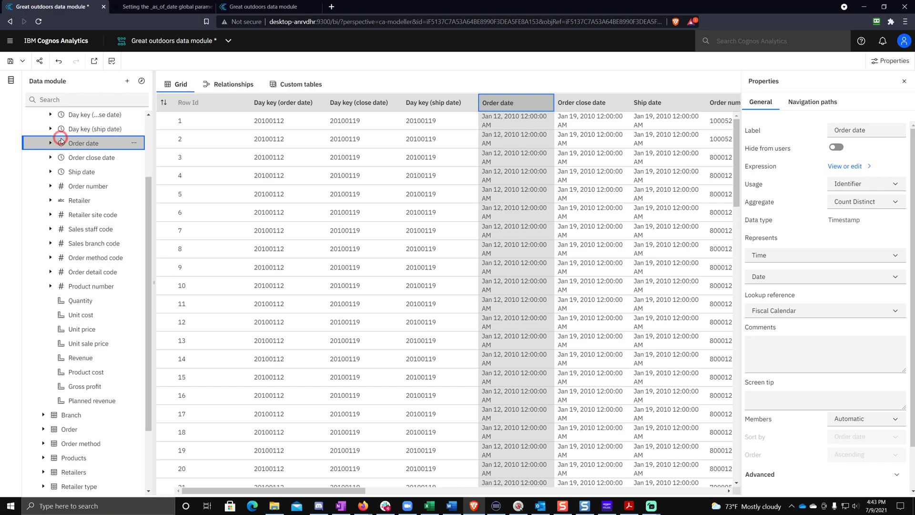
Step: Set Revenue's lookup reference to Sales.Order date and widen the panel to read its period measures
left_click(78, 360)
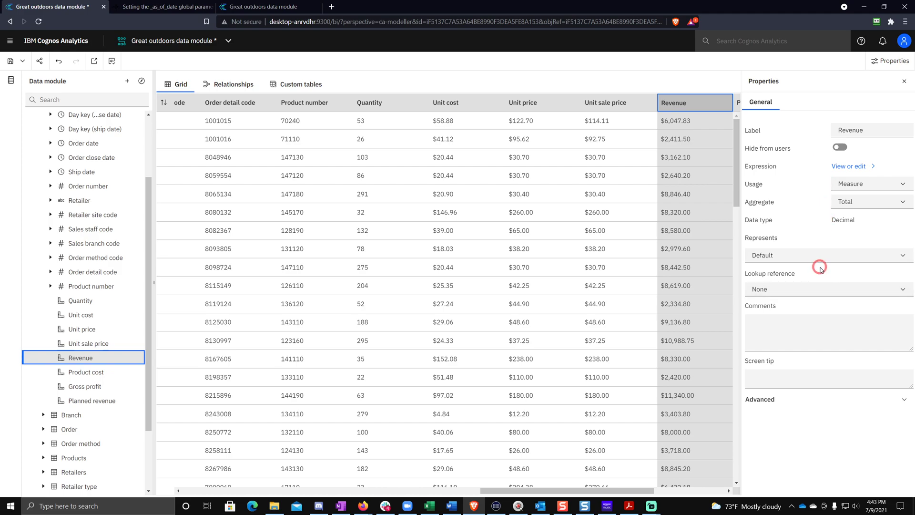
left_click(808, 291)
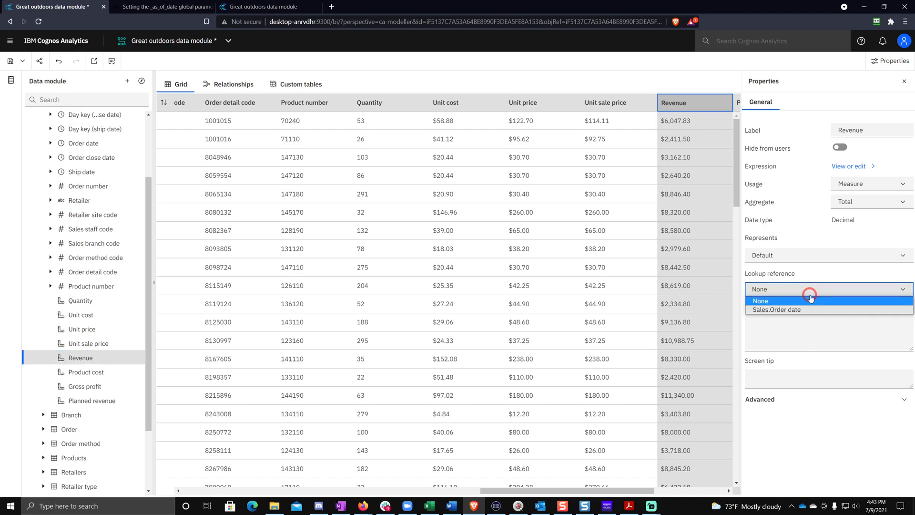
left_click(783, 309)
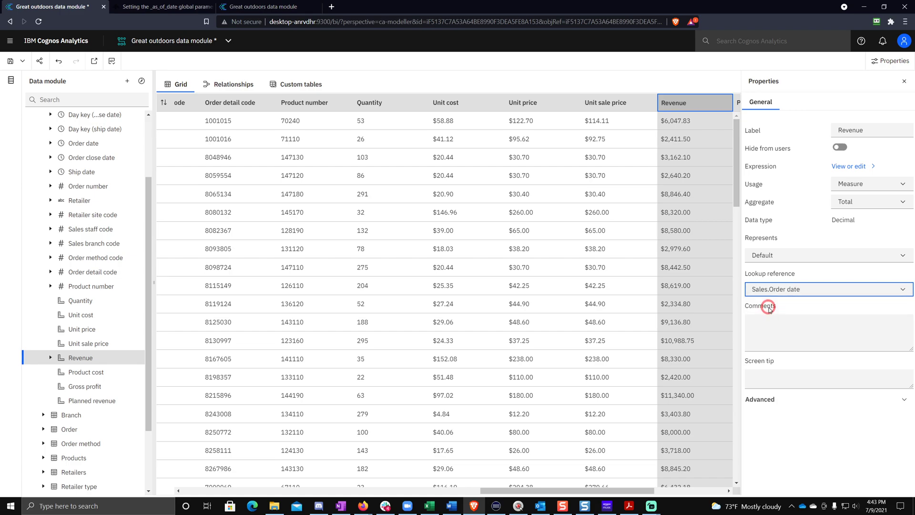
left_click(50, 357)
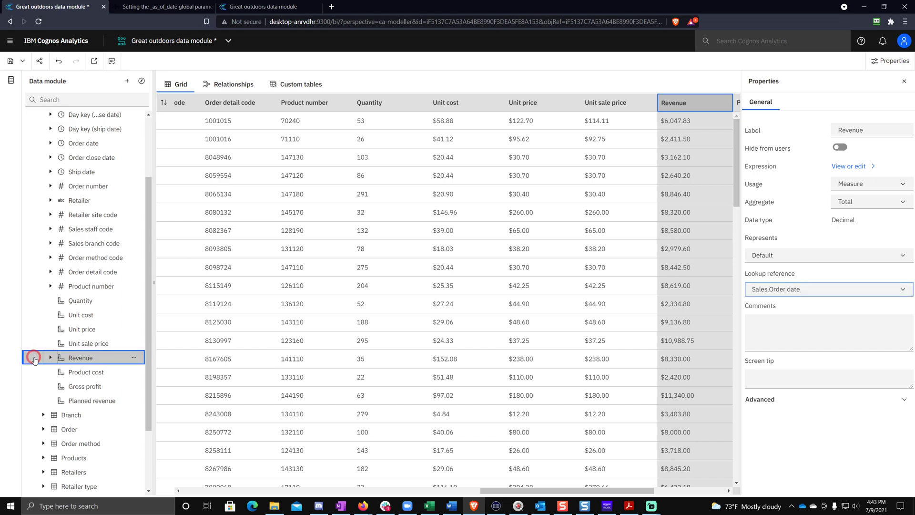
scroll(57, 358, "down", 3)
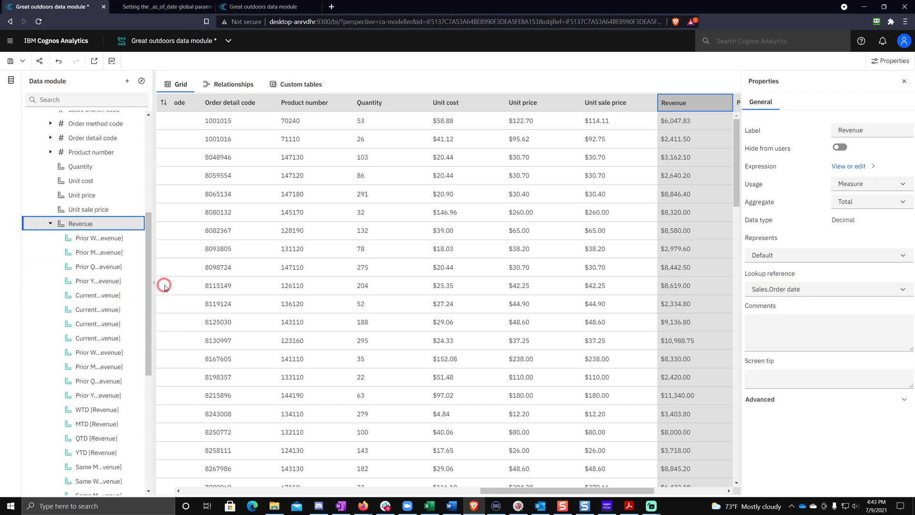
left_click_drag(176, 287, 217, 289)
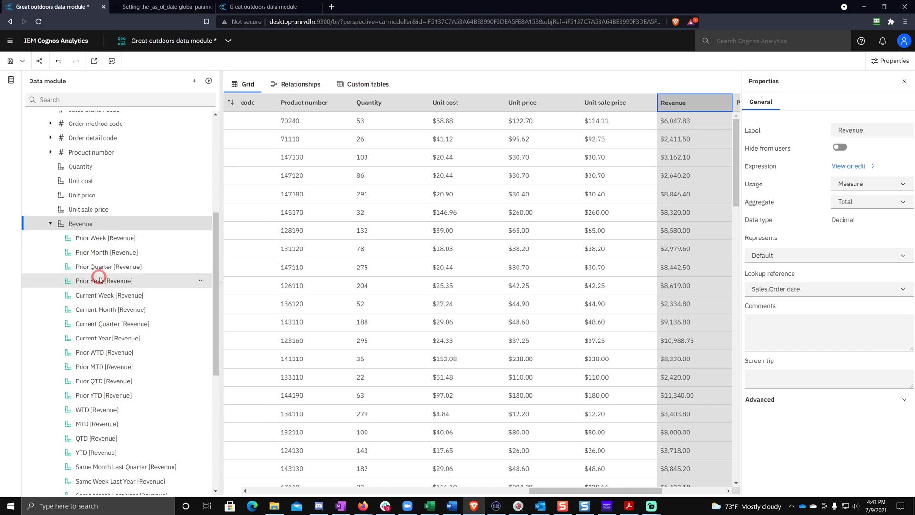
Step: Save the data module changes and return to the Home page
left_click(11, 65)
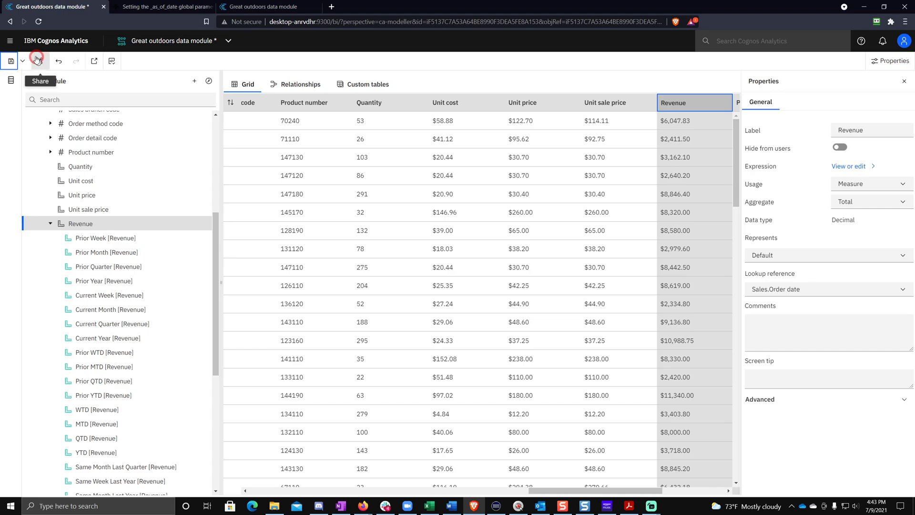
left_click(9, 41)
left_click(37, 66)
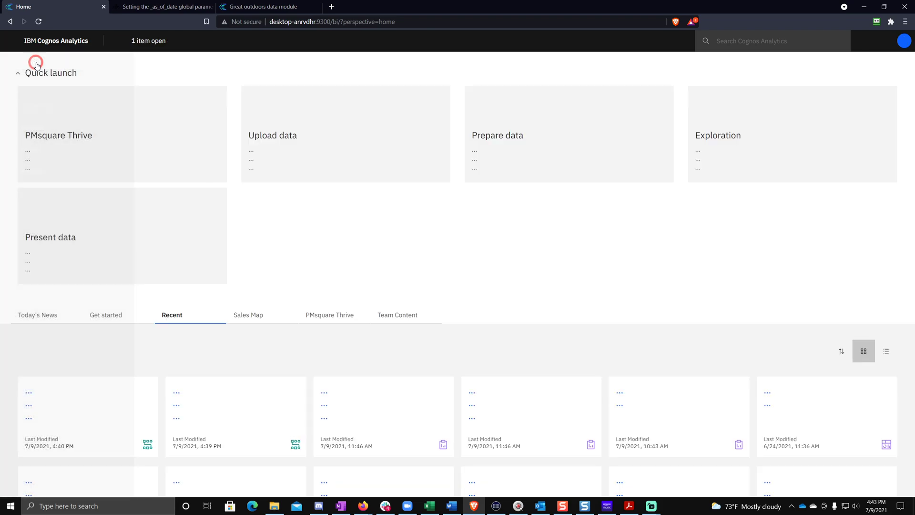
left_click(102, 76)
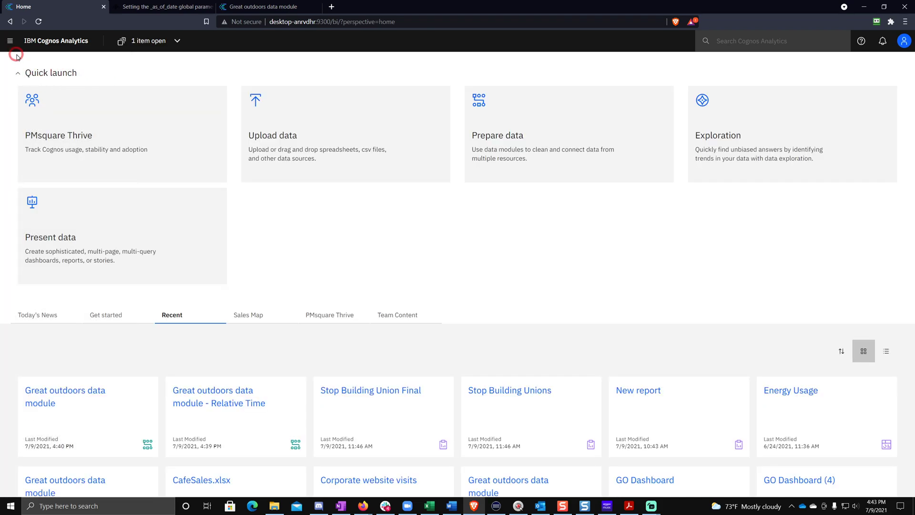
Step: Browse to Team content > SDB > Relative Dates and show the Great outdoors module's actions
left_click(10, 40)
left_click(26, 126)
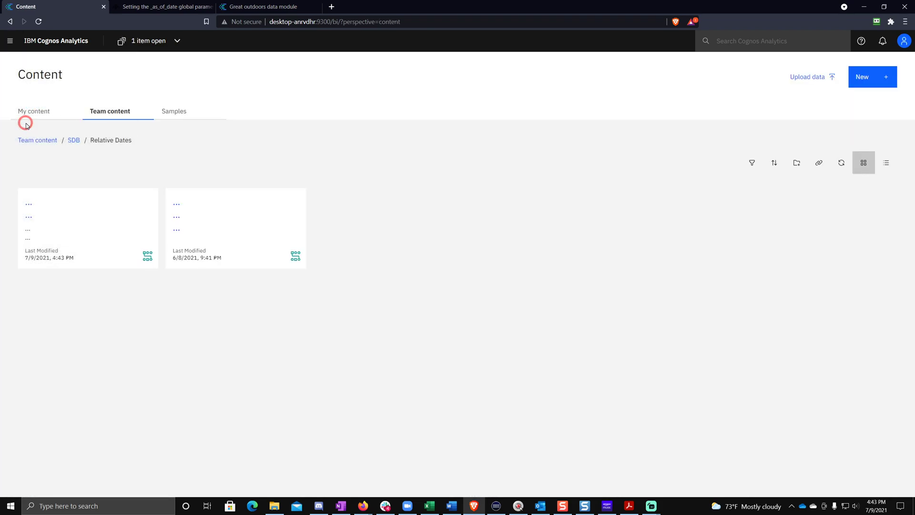
left_click(82, 120)
left_click(44, 140)
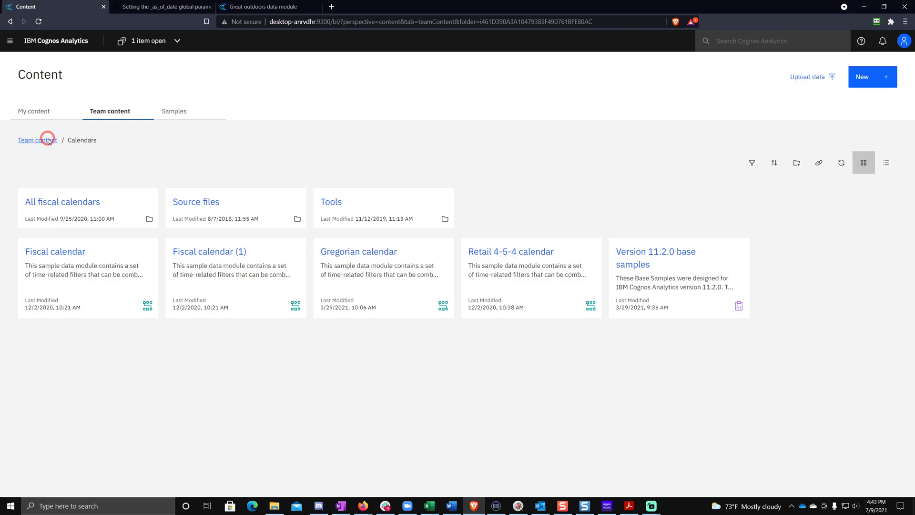
left_click(337, 188)
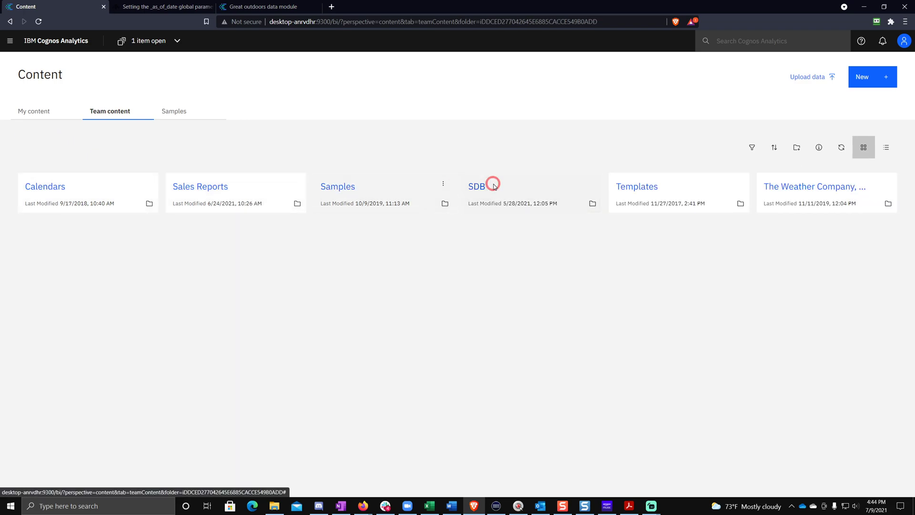
left_click(474, 186)
left_click(337, 200)
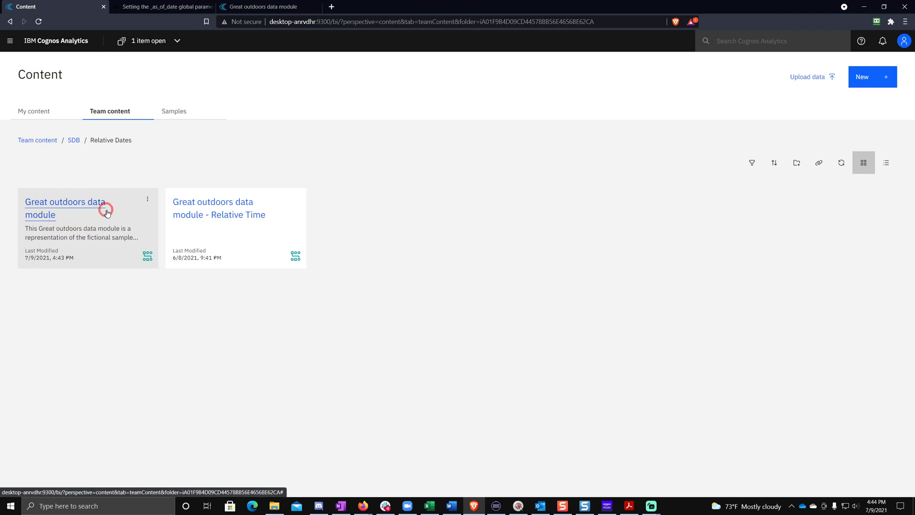
left_click(147, 199)
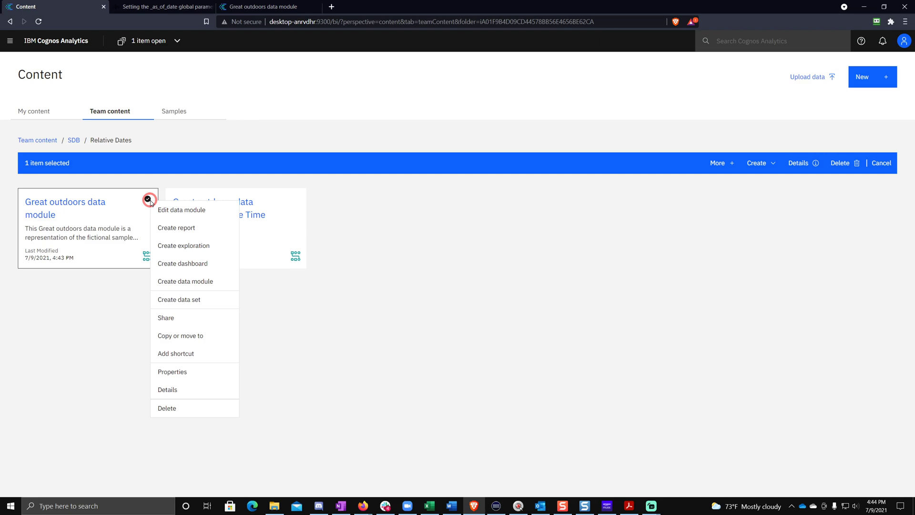
Step: Create a blank dashboard and add a Line chart stretched to fill the canvas
left_click(189, 262)
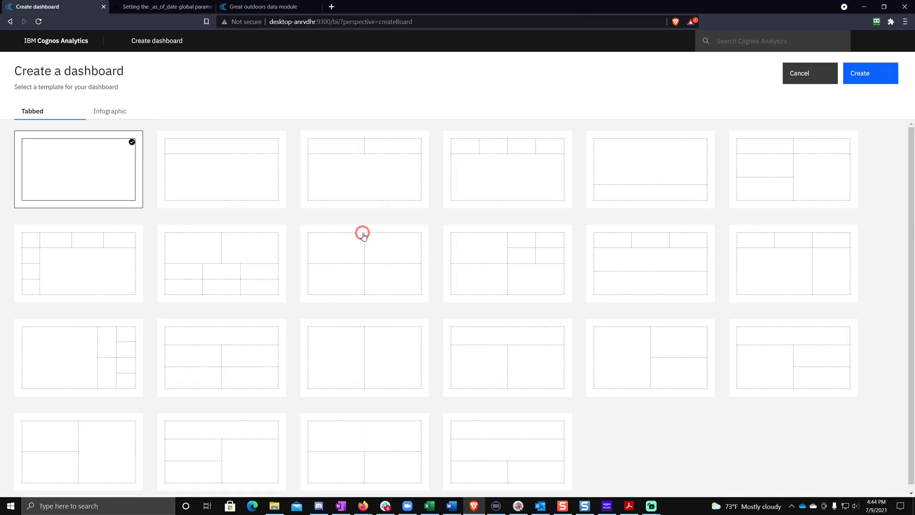
left_click(860, 76)
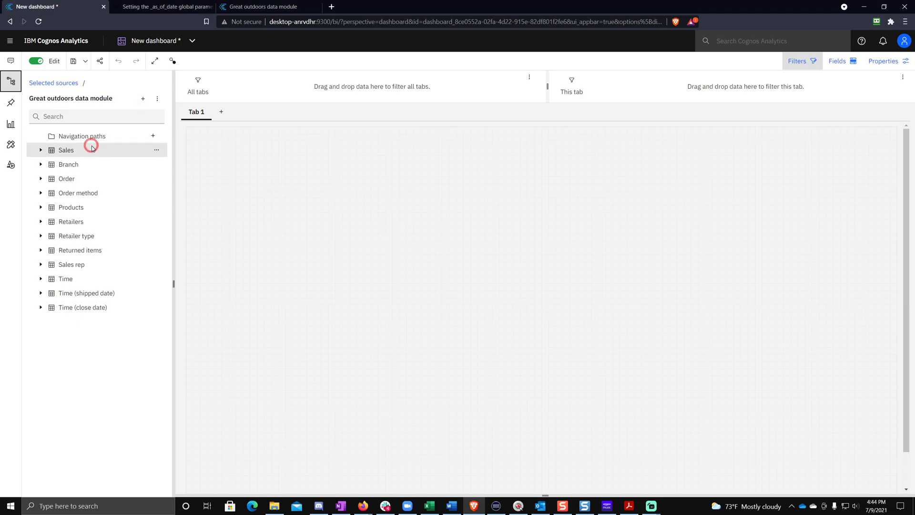
left_click(11, 124)
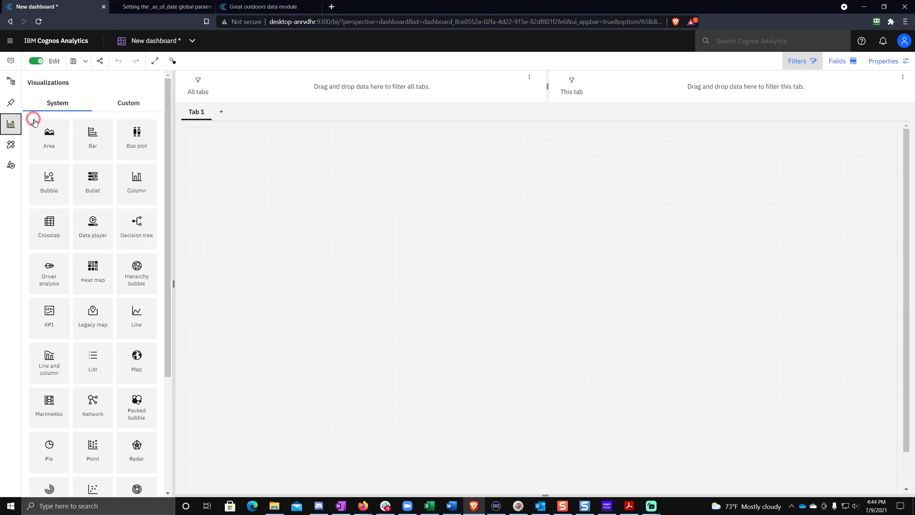
left_click_drag(135, 312, 423, 205)
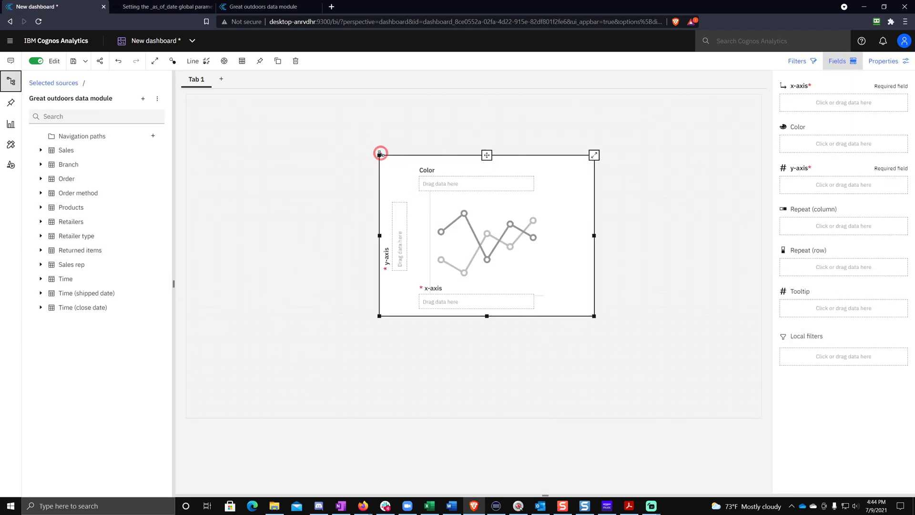
left_click_drag(379, 153, 204, 94)
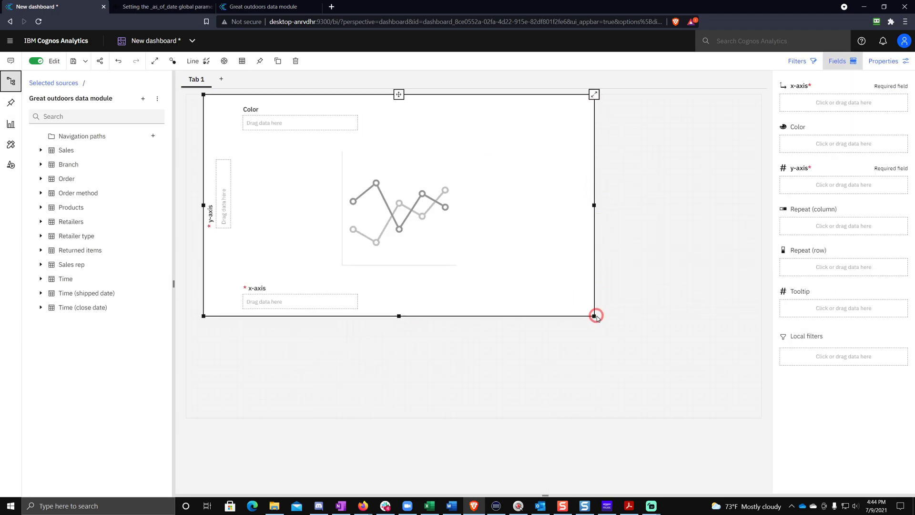
left_click_drag(596, 316, 761, 406)
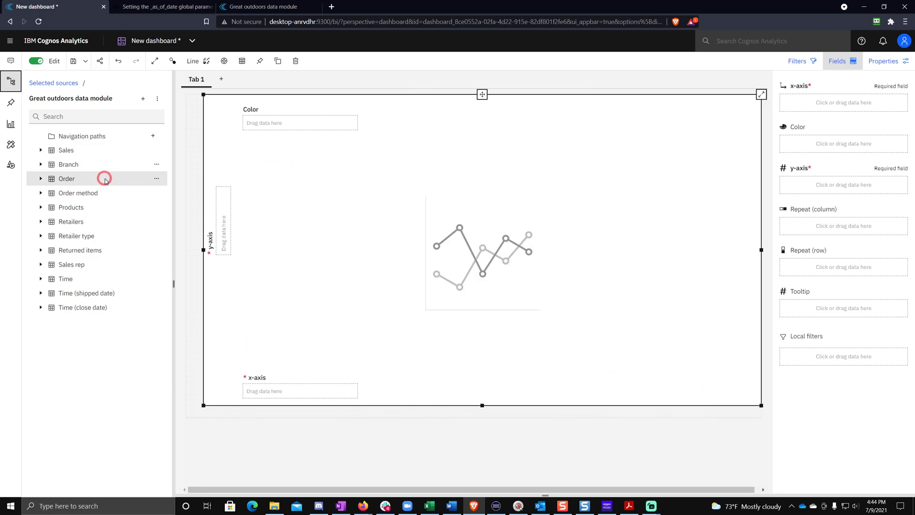
Step: Put the Time Month field on the line chart's x-axis
left_click(40, 281)
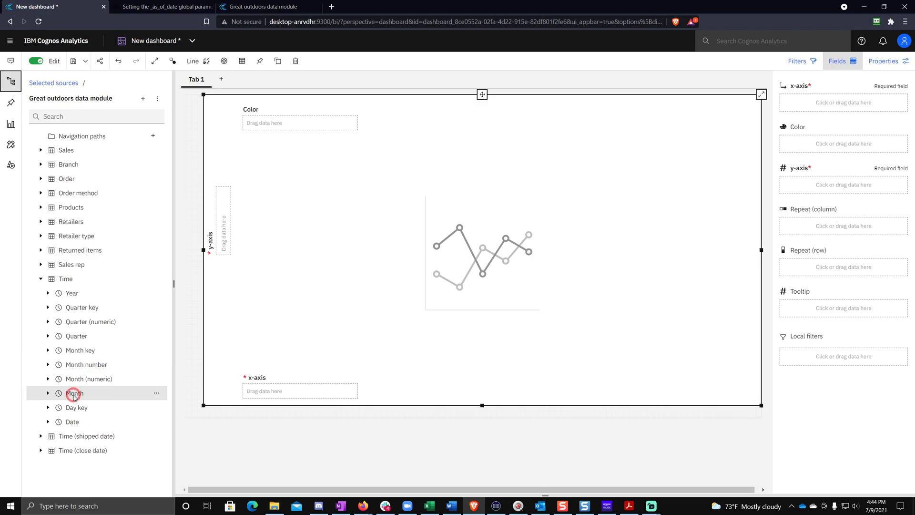
left_click_drag(74, 394, 819, 98)
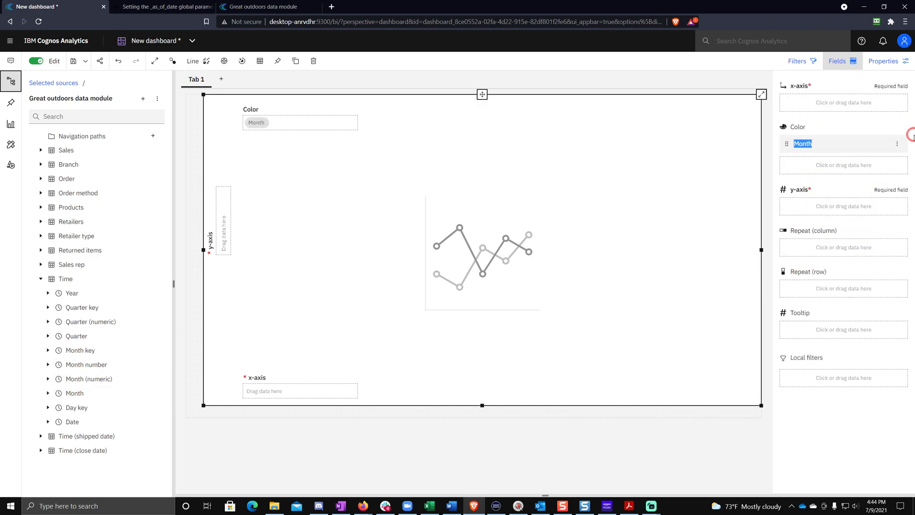
left_click_drag(911, 134, 867, 100)
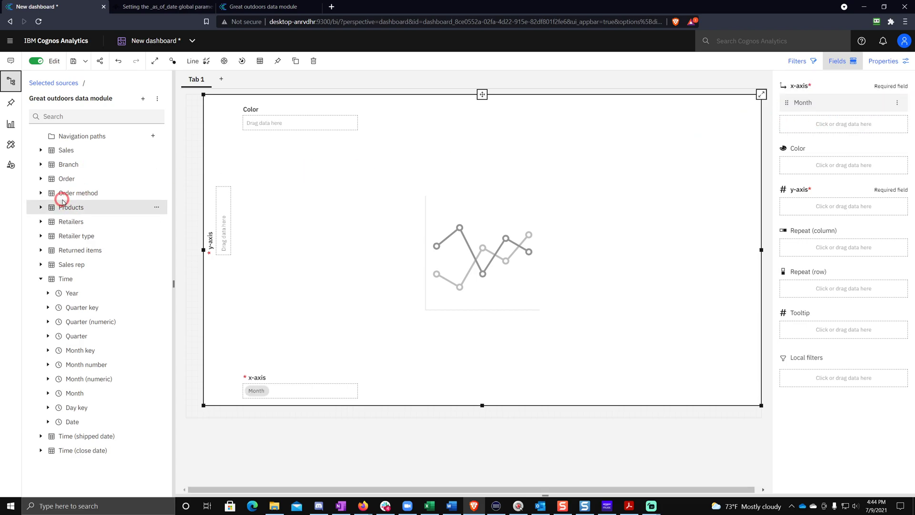
left_click(41, 278)
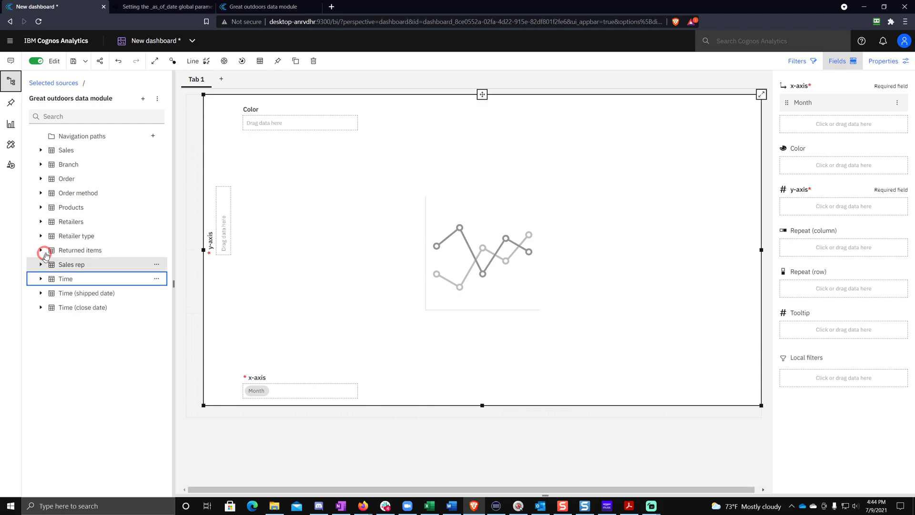
Step: Plot Current Year [Revenue] and Prior Year [Revenue] as the chart's y-axis lines
left_click(40, 150)
scroll(76, 224, "down", 1)
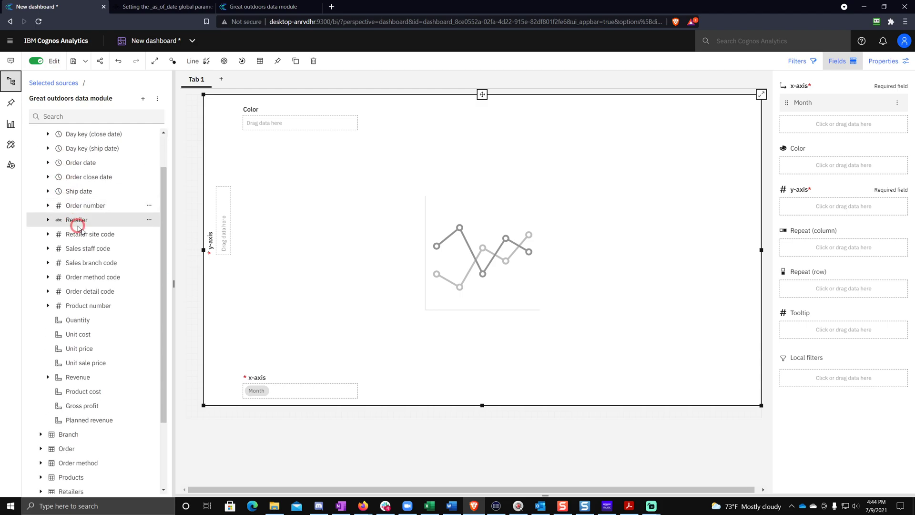
left_click(47, 377)
scroll(94, 309, "down", 1)
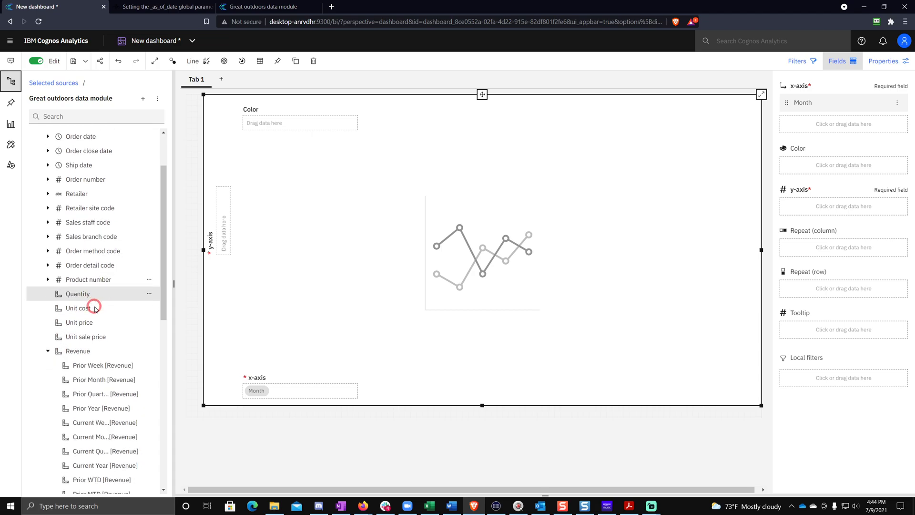
scroll(91, 286, "down", 4)
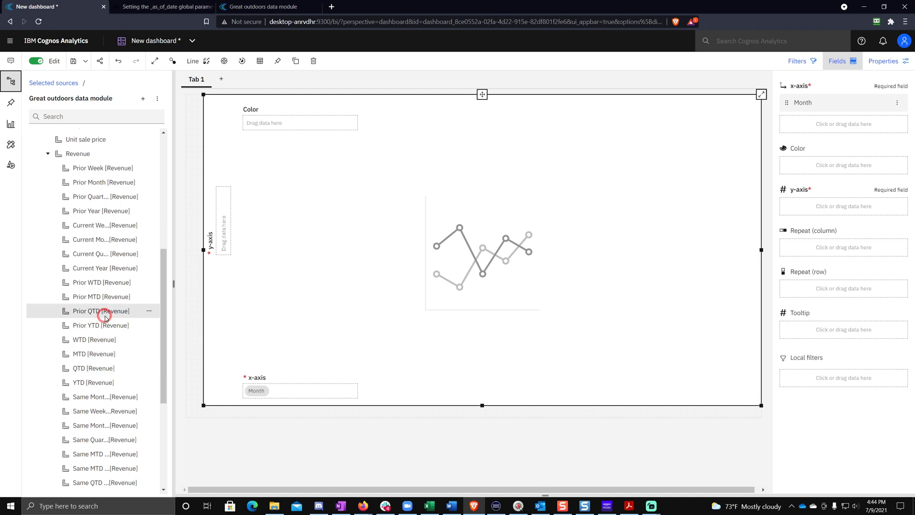
left_click_drag(171, 283, 215, 284)
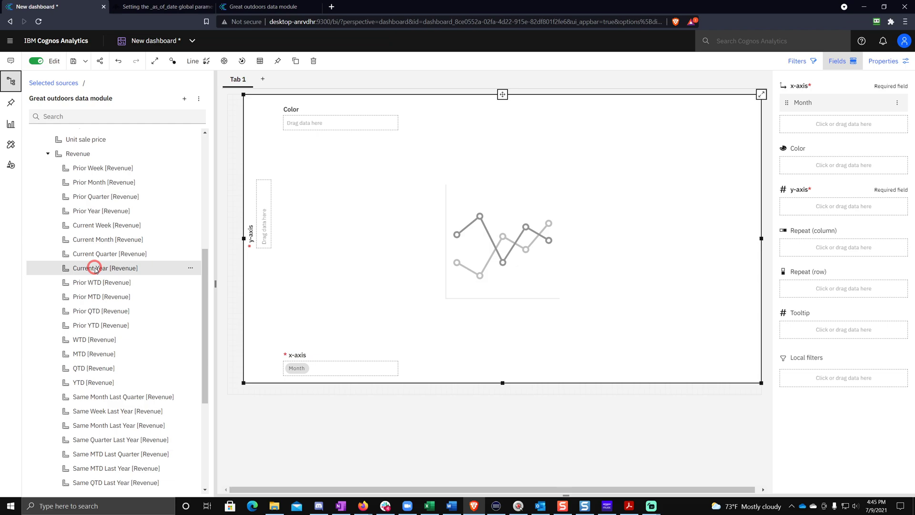
left_click_drag(95, 269, 819, 212)
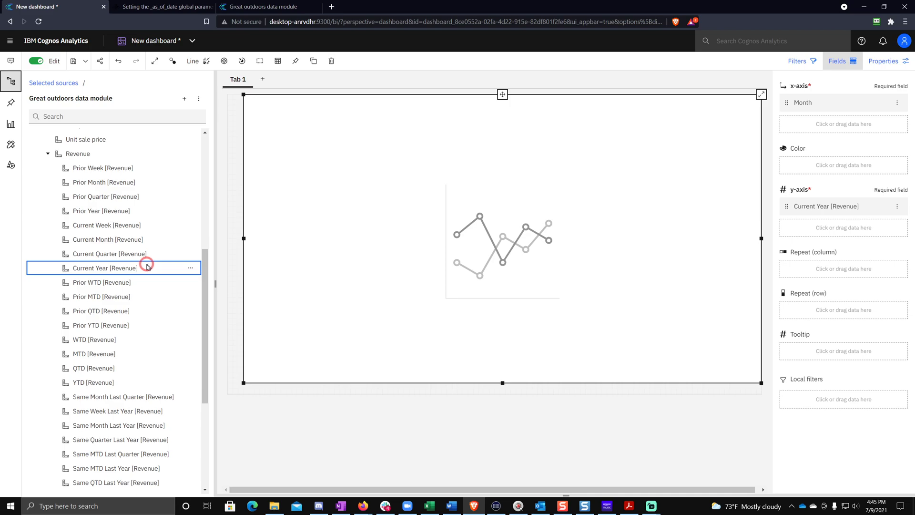
left_click_drag(104, 212, 814, 227)
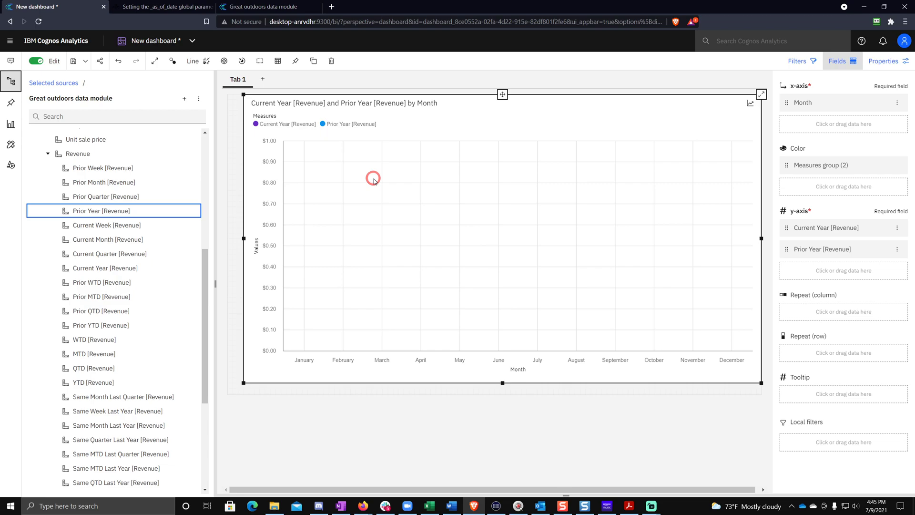
Step: Save the dashboard as 'Relative Date Dashboard' in Team content > SDB > Relative Dates
left_click(87, 61)
left_click(97, 81)
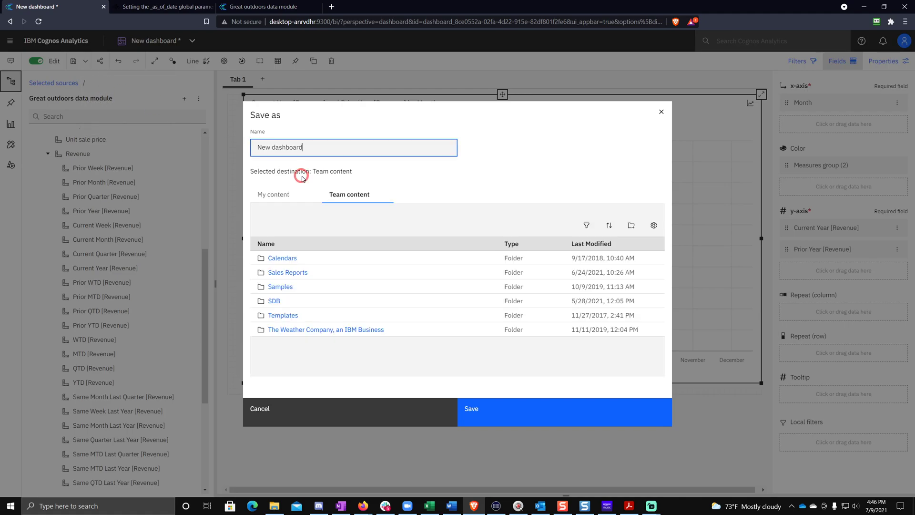
left_click(275, 301)
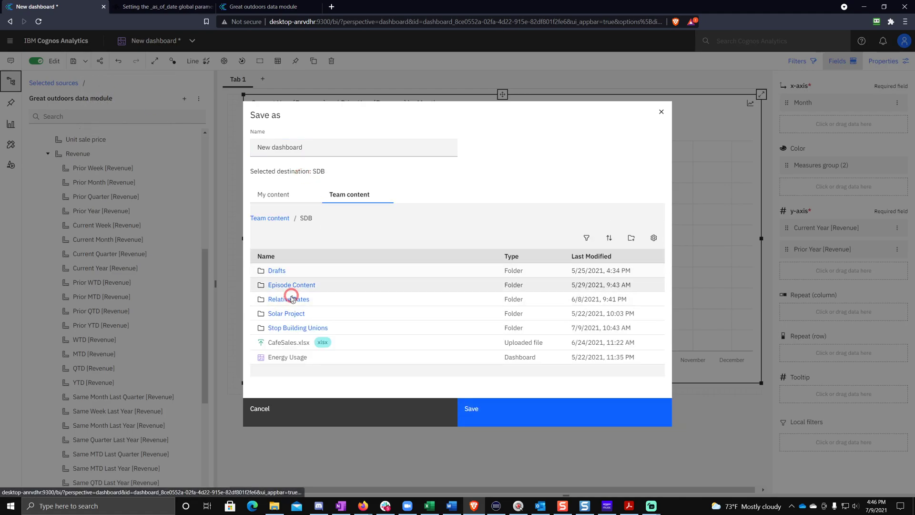
left_click(293, 305)
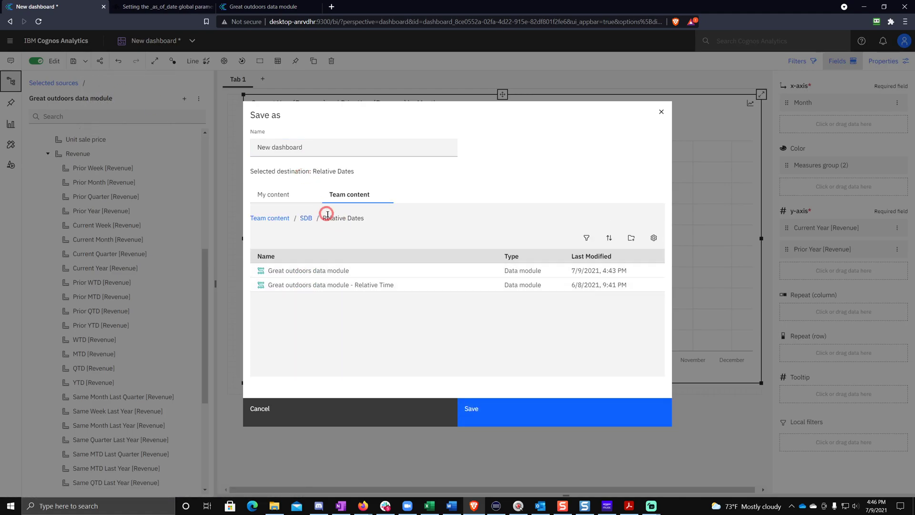
triple_click(306, 157)
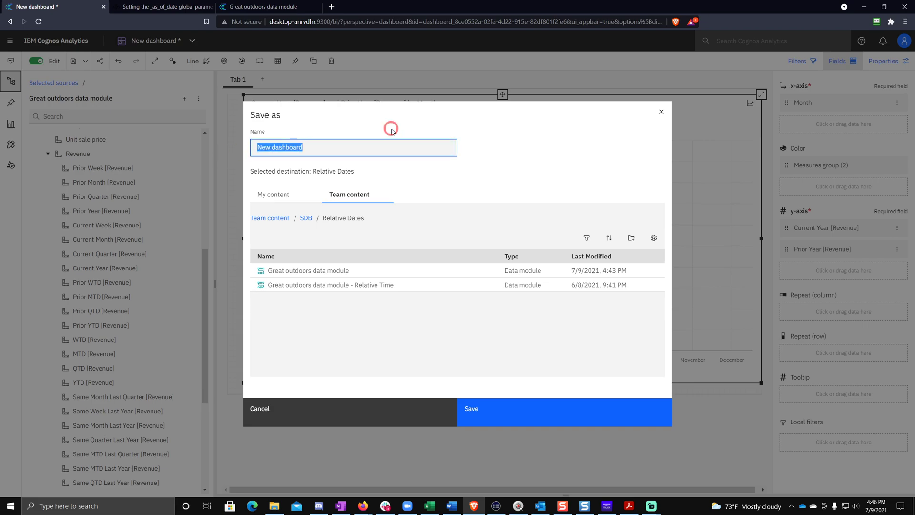
type("Relative Date Dashboard")
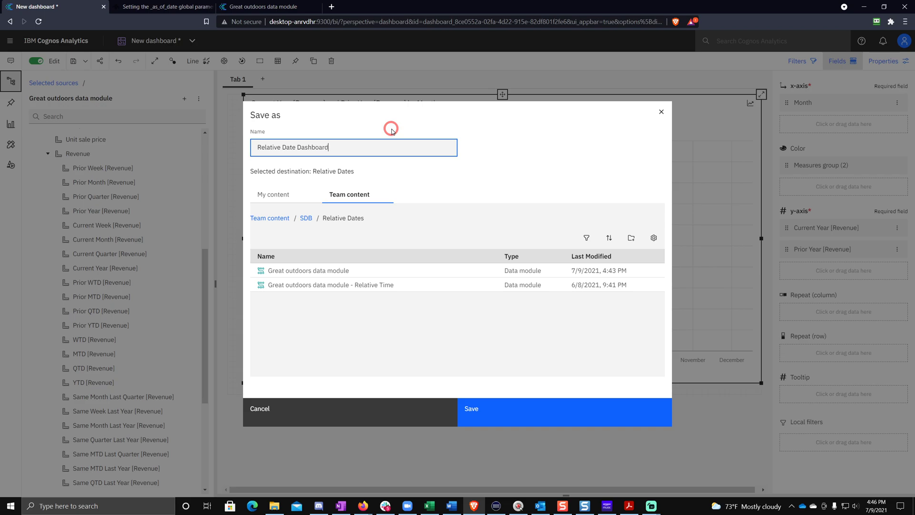
left_click(491, 422)
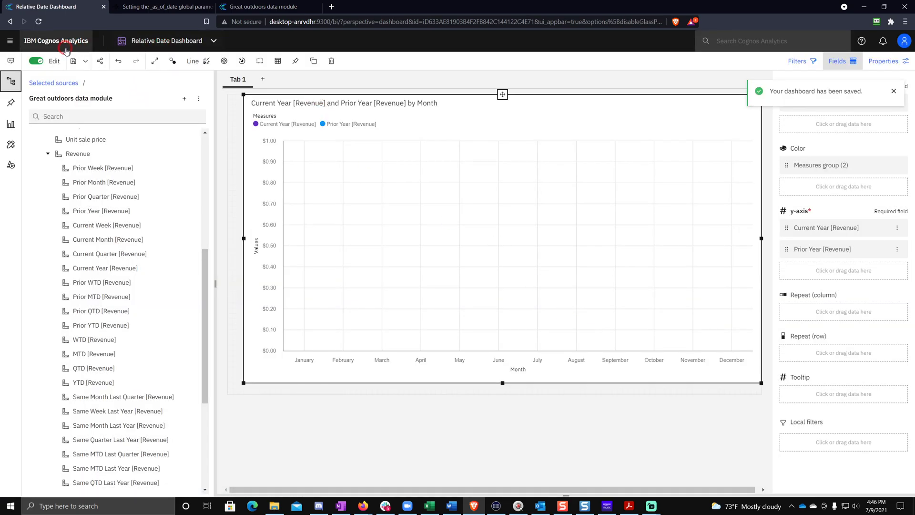
Step: Under Manage > Customization > Parameters, add a new parameter named _as_of_date
left_click(18, 44)
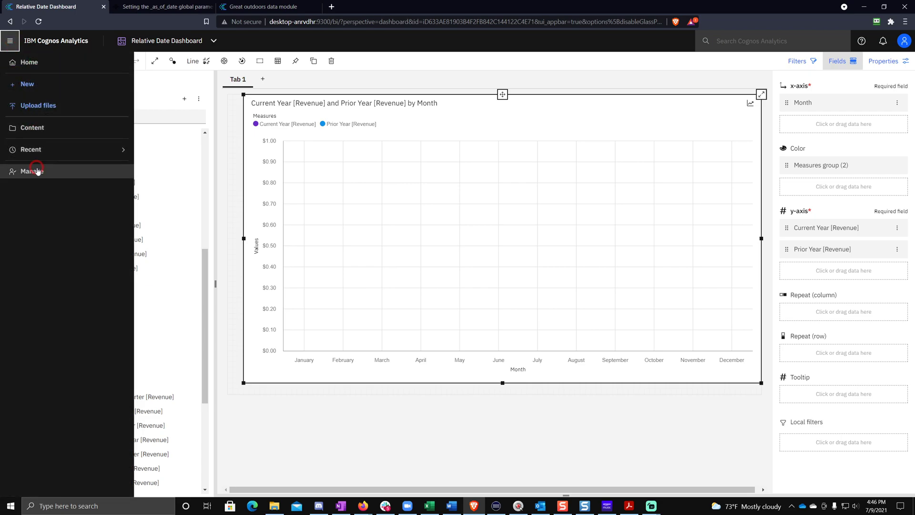
left_click(36, 171)
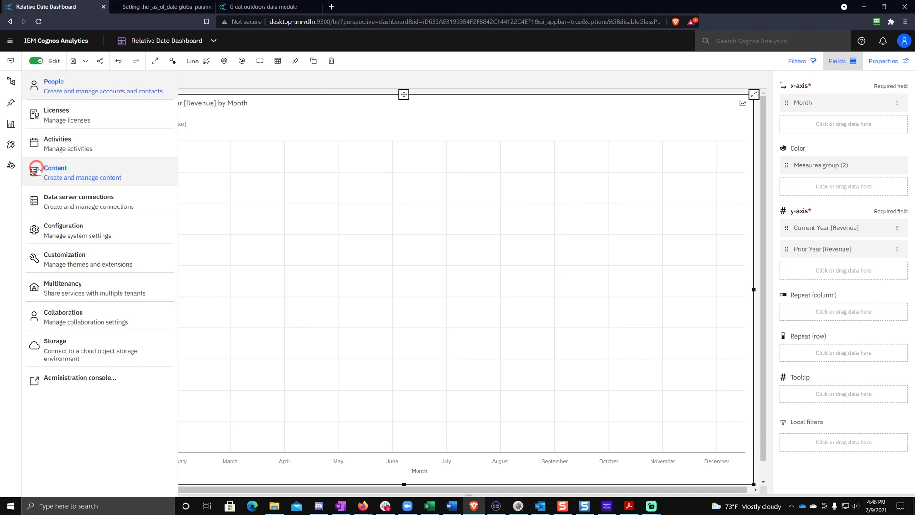
left_click(58, 251)
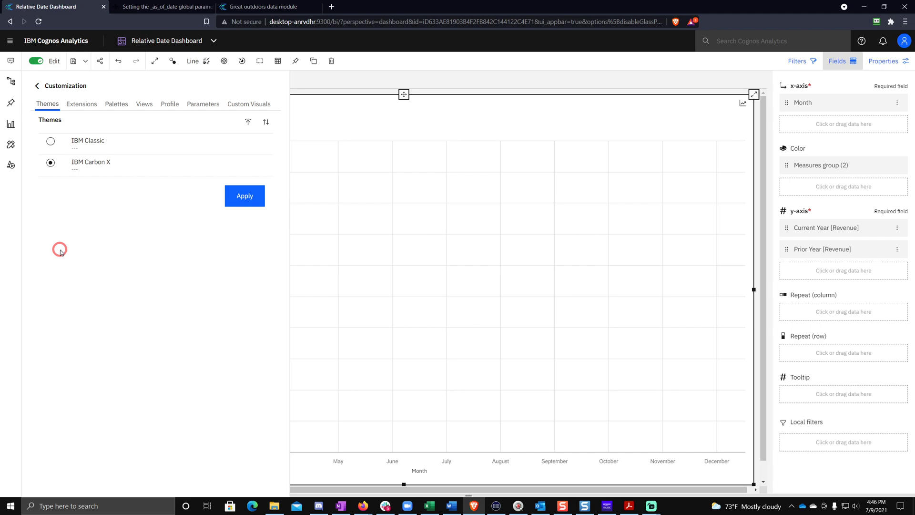
left_click(200, 105)
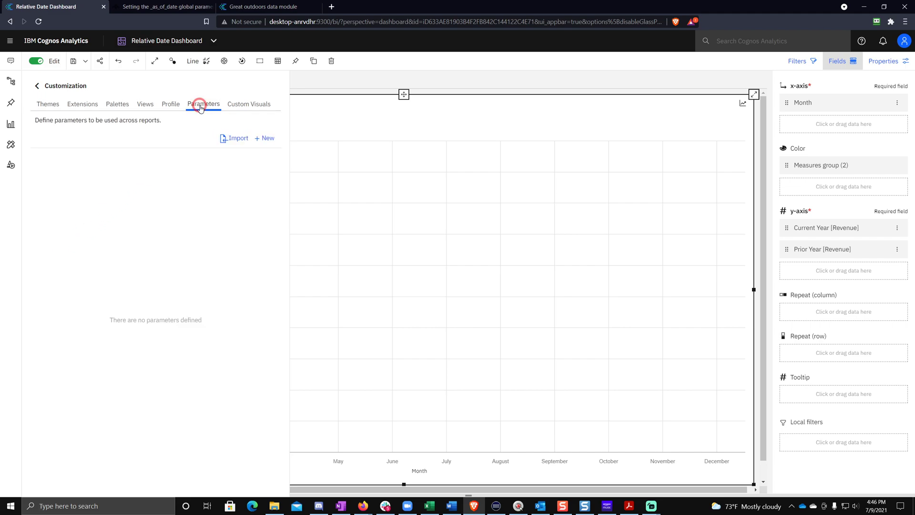
left_click(268, 139)
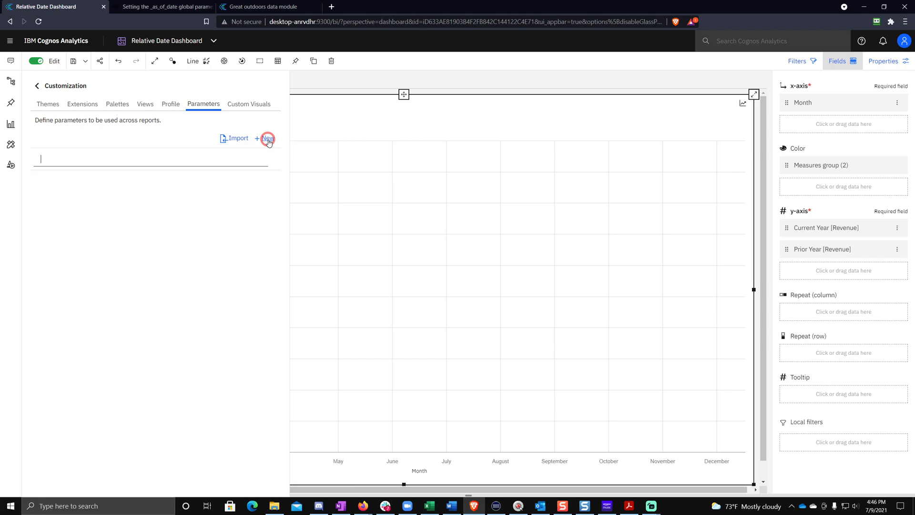
left_click(248, 122)
type("_as_of_date")
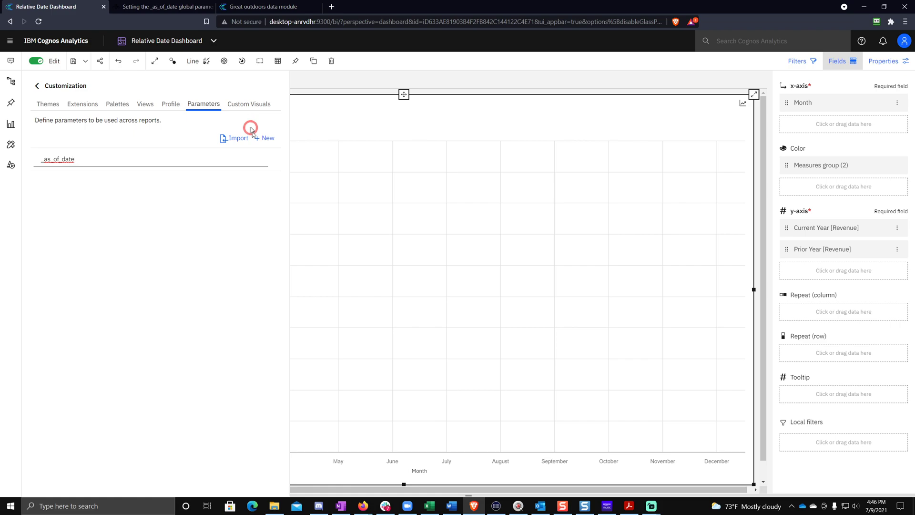
Step: Commit _as_of_date, enable Applied to all roles in its properties, and close Customization
left_click(262, 211)
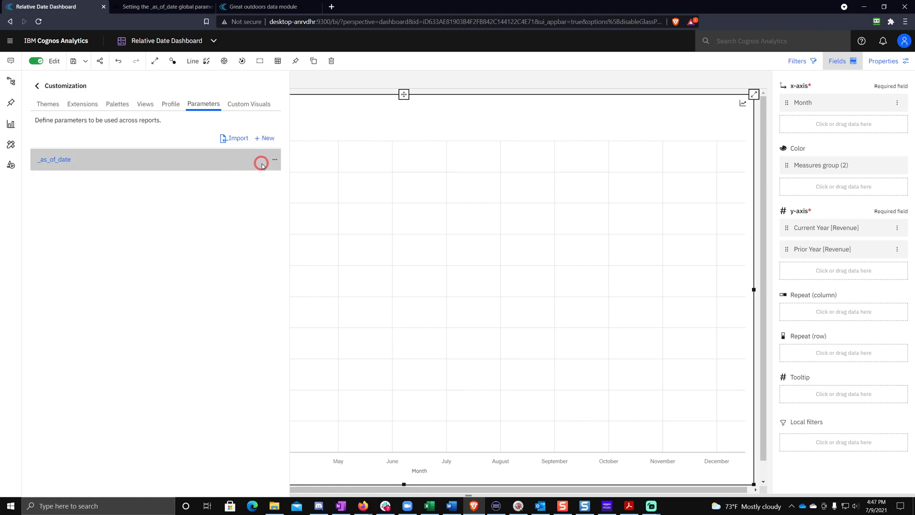
left_click(275, 159)
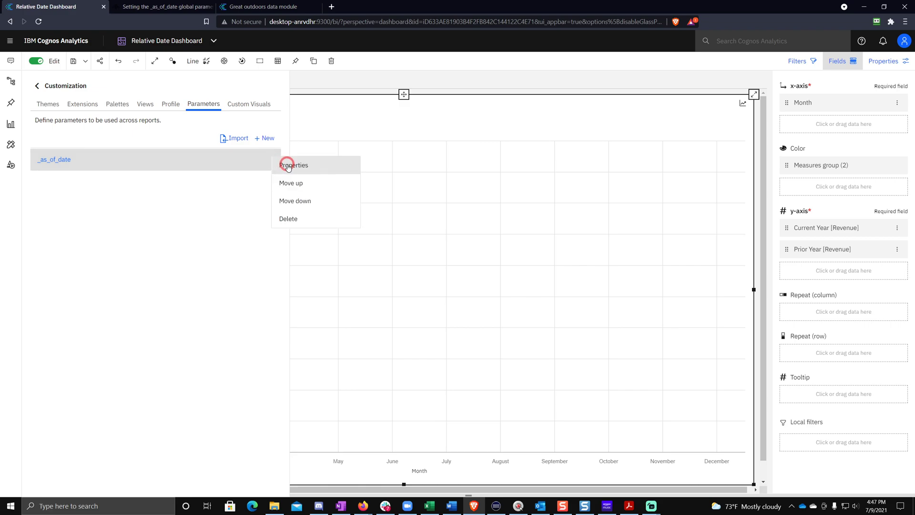
left_click(288, 165)
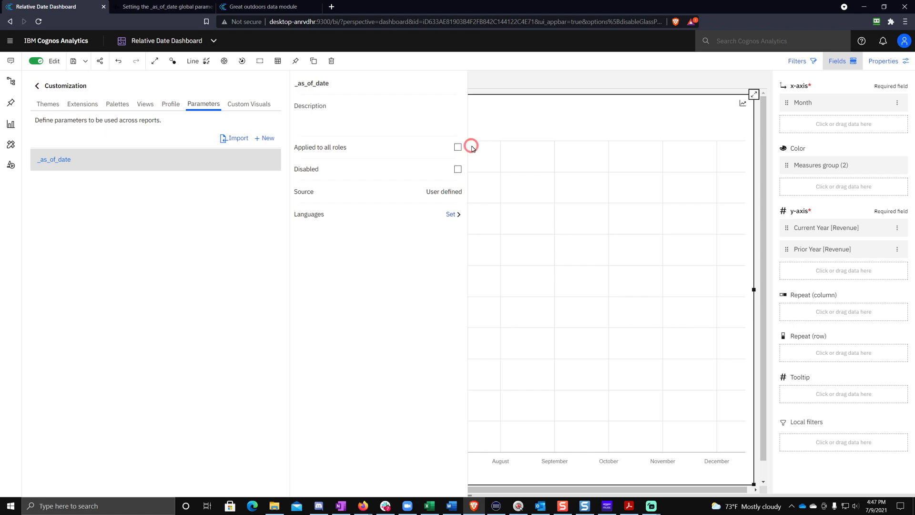
left_click(458, 147)
left_click(481, 84)
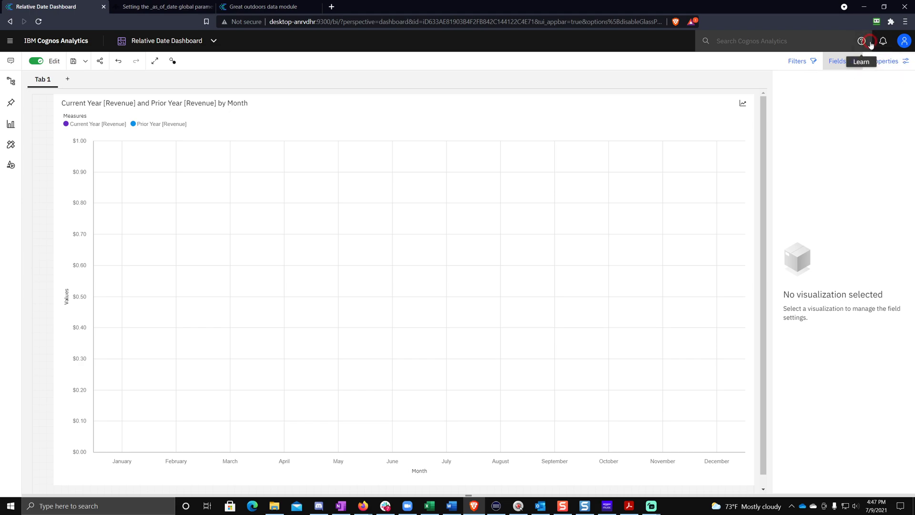
left_click(904, 41)
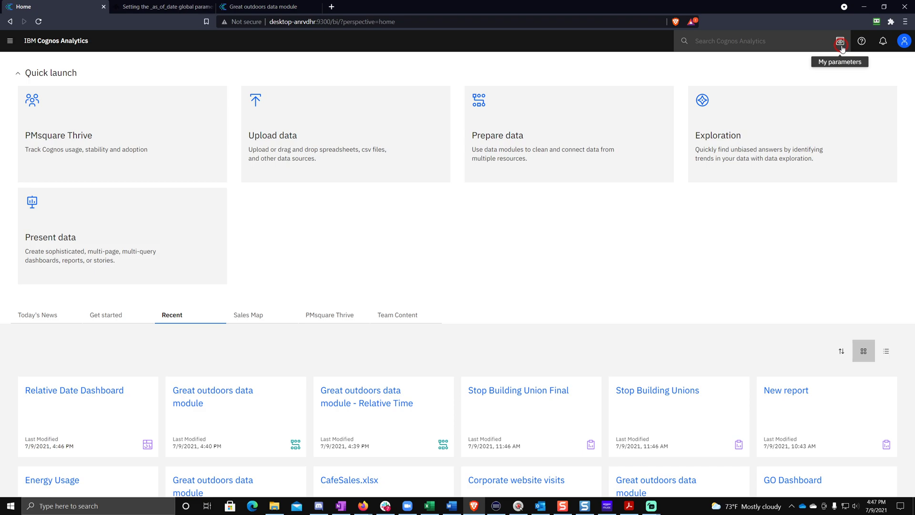
left_click(840, 42)
left_click(758, 98)
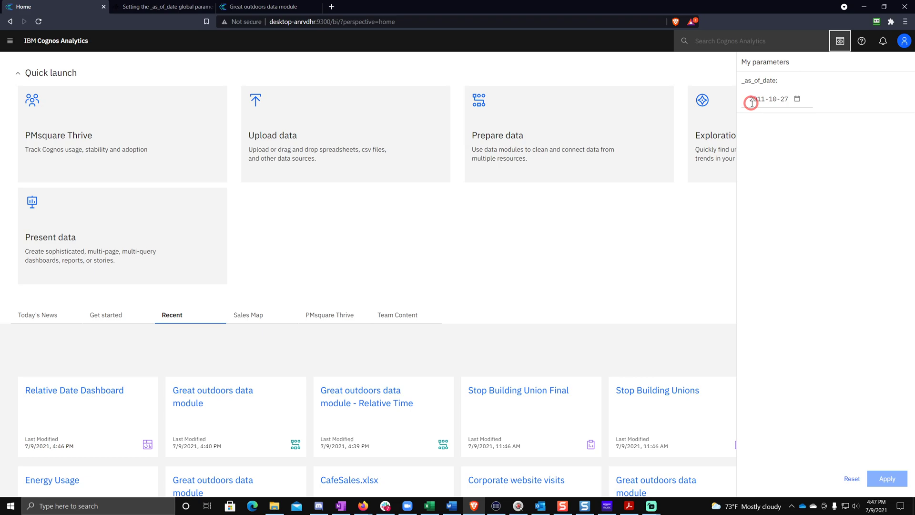
left_click(797, 99)
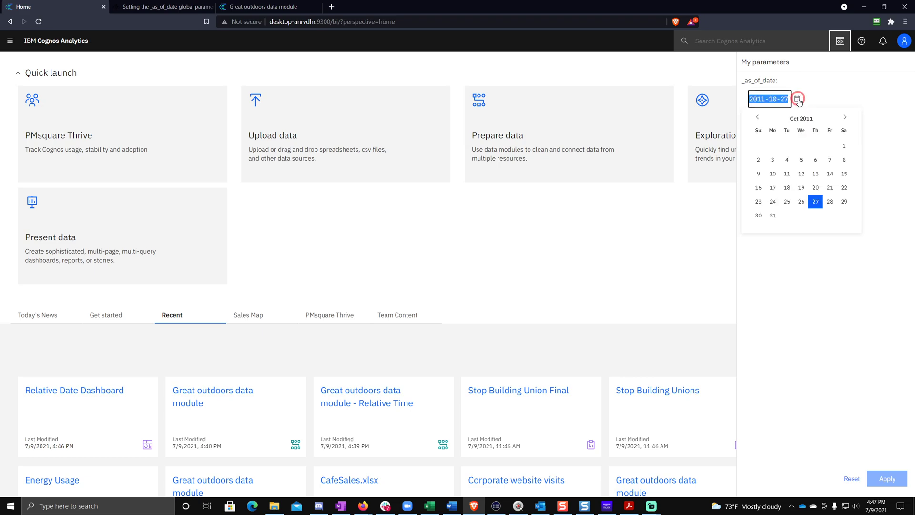
left_click(814, 174)
left_click(783, 179)
left_click(844, 201)
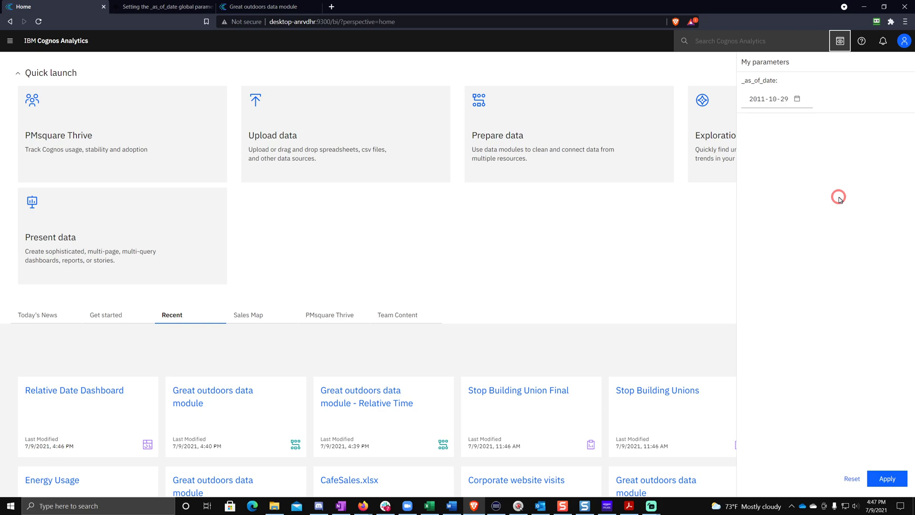
left_click(891, 472)
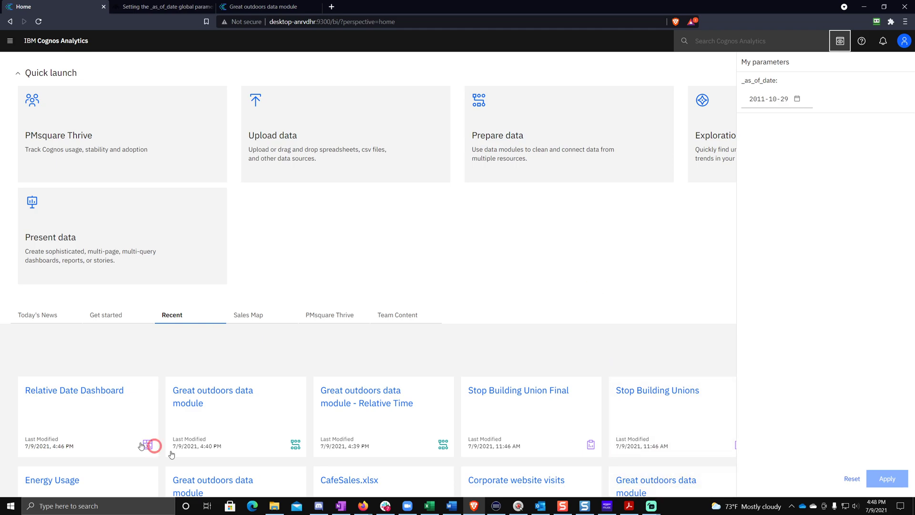
Step: Reopen the Relative Date Dashboard from Recent and switch it into edit mode
left_click(95, 386)
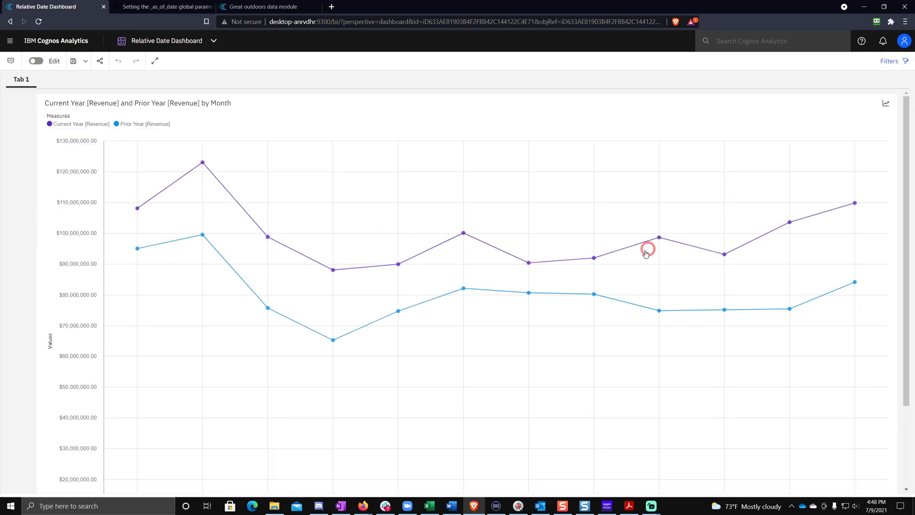
left_click(36, 61)
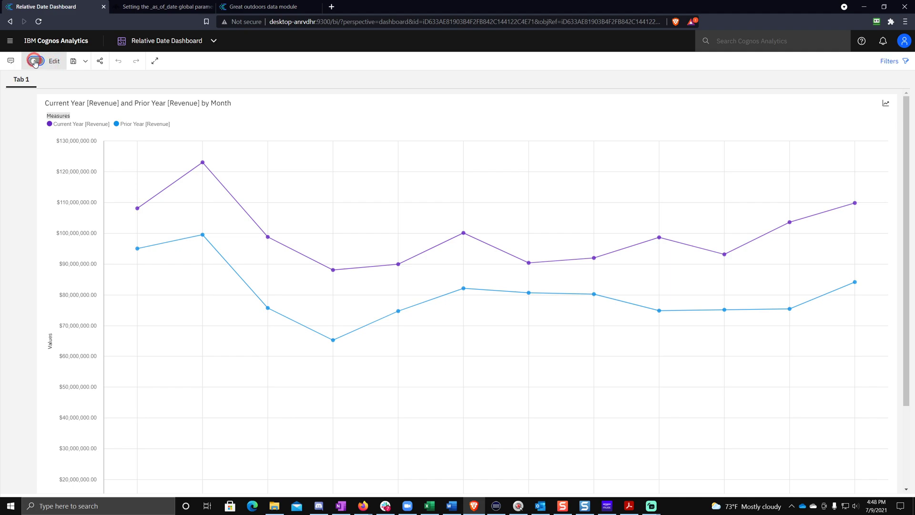
left_click_drag(910, 162, 901, 194)
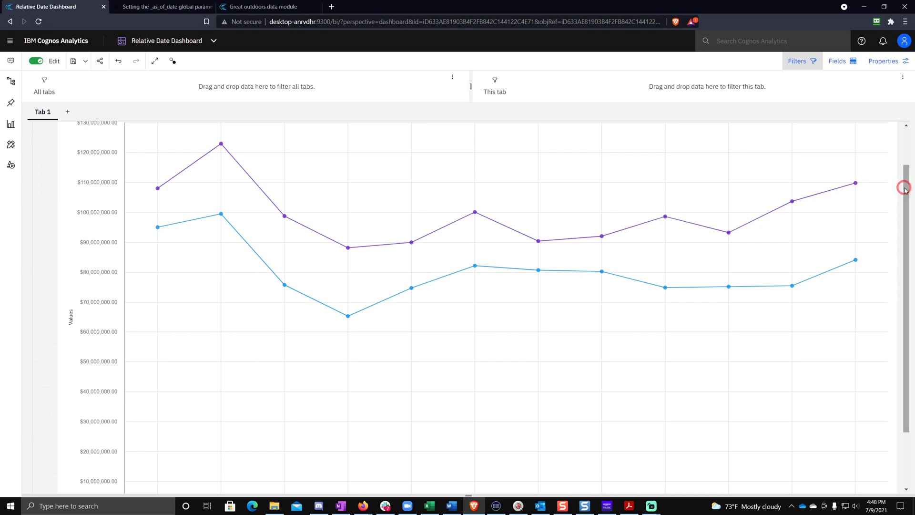
left_click_drag(904, 187, 901, 155)
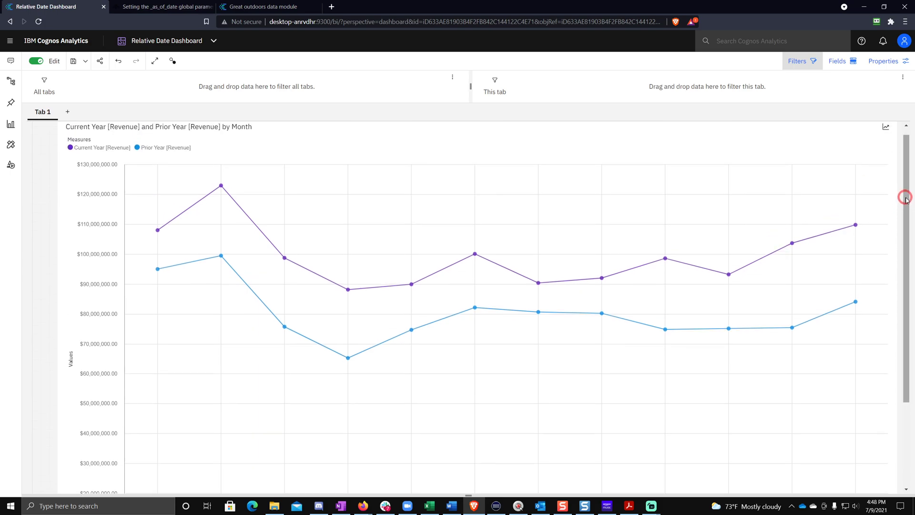
left_click_drag(901, 196, 905, 276)
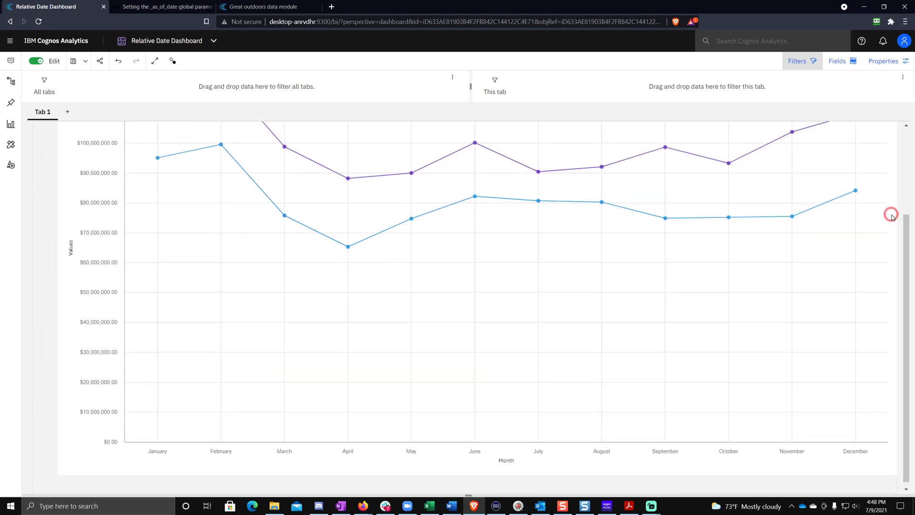